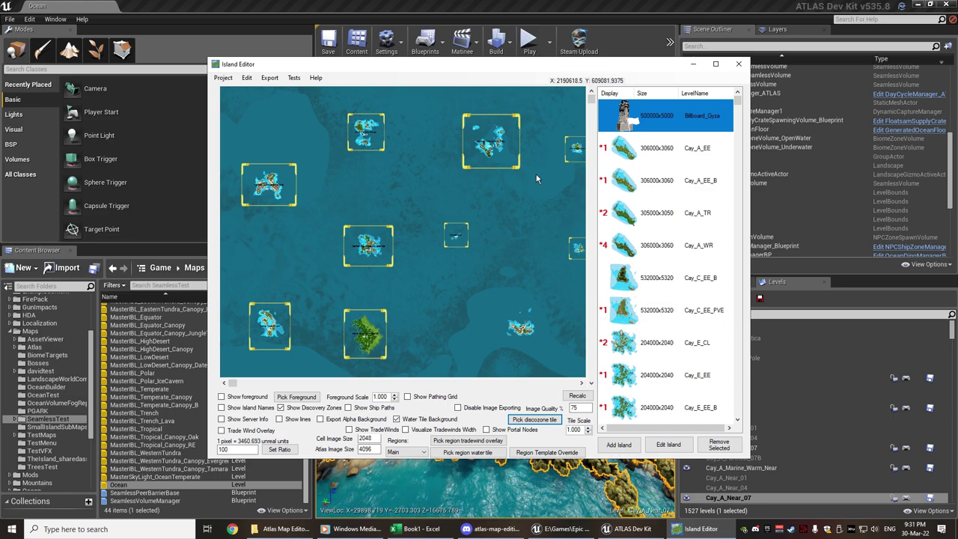
Open the foliage attachment override list and review the 01_Tropical foliage mappings
{"action": "left_click", "coordinate": [250, 80]}
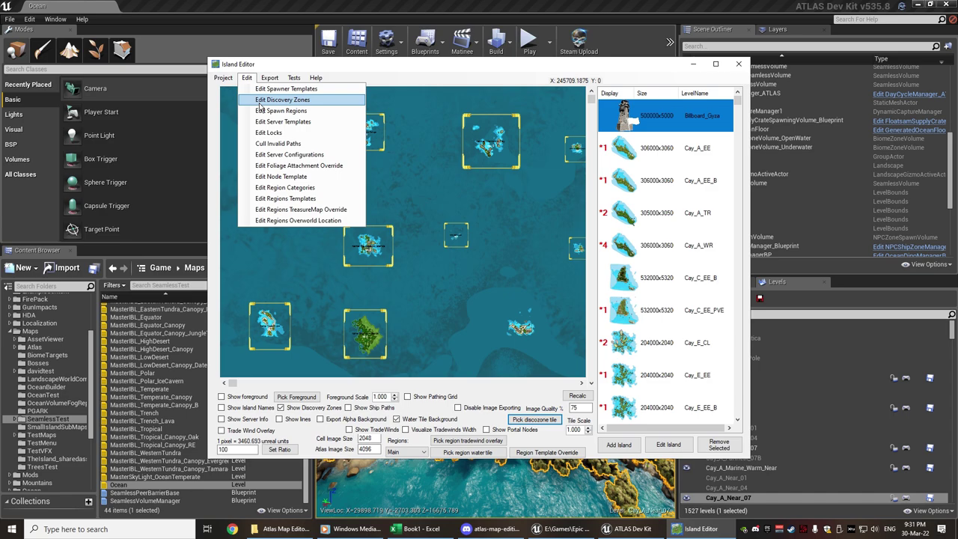
{"action": "left_click", "coordinate": [287, 166]}
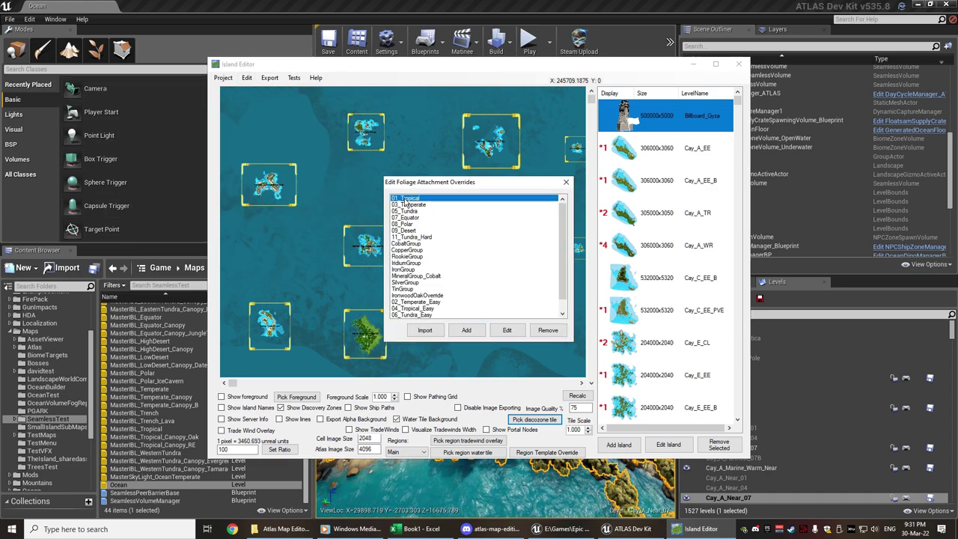
{"action": "left_click", "coordinate": [507, 331]}
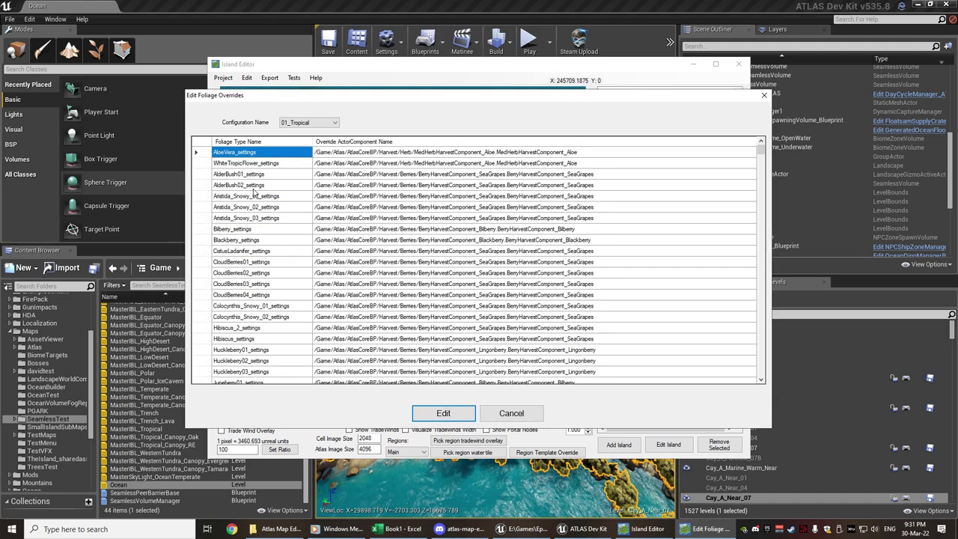
{"action": "scroll", "coordinate": [479, 263], "scroll_direction": "down", "scroll_amount": 7}
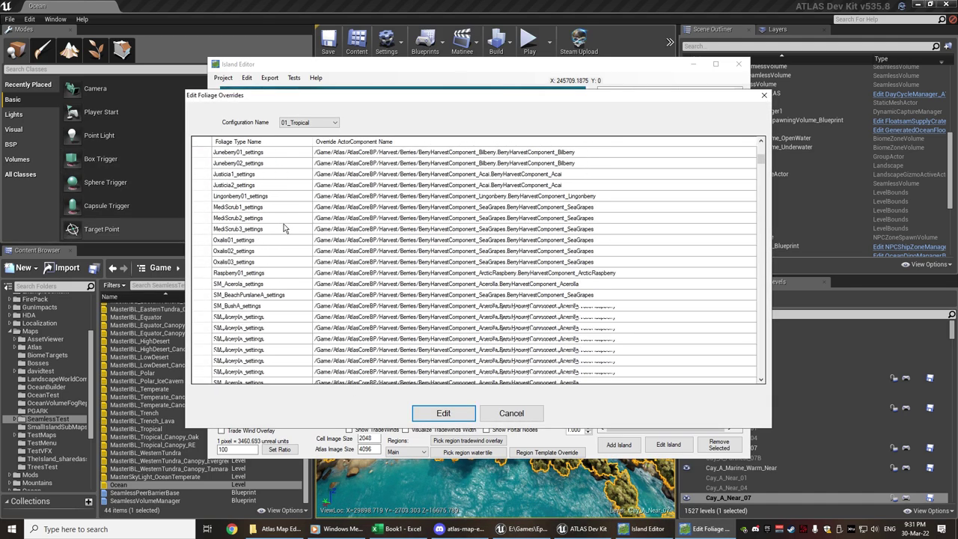
{"action": "left_click_drag", "start_coordinate": [760, 159], "coordinate": [758, 382]}
{"action": "scroll", "coordinate": [523, 225], "scroll_direction": "up", "scroll_amount": 15}
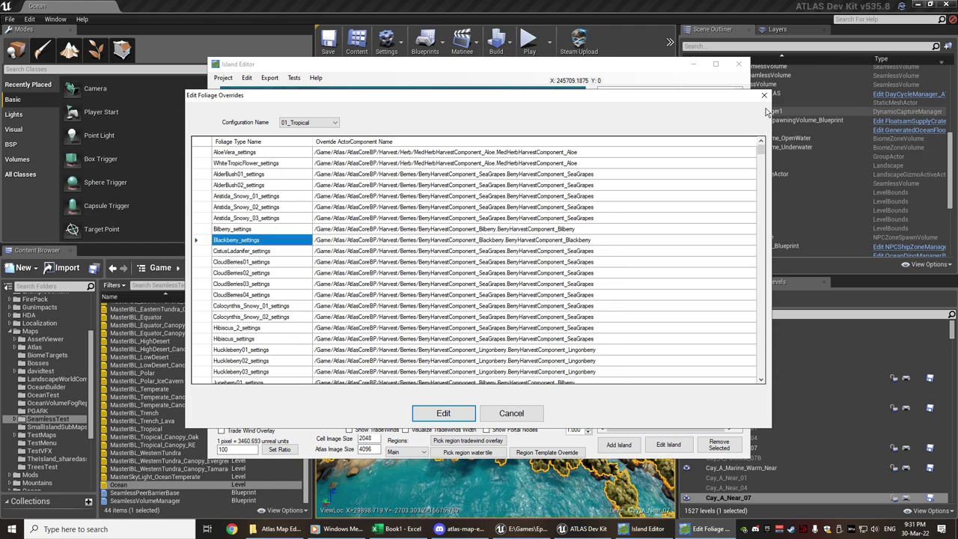
{"action": "key", "text": "Escape"}
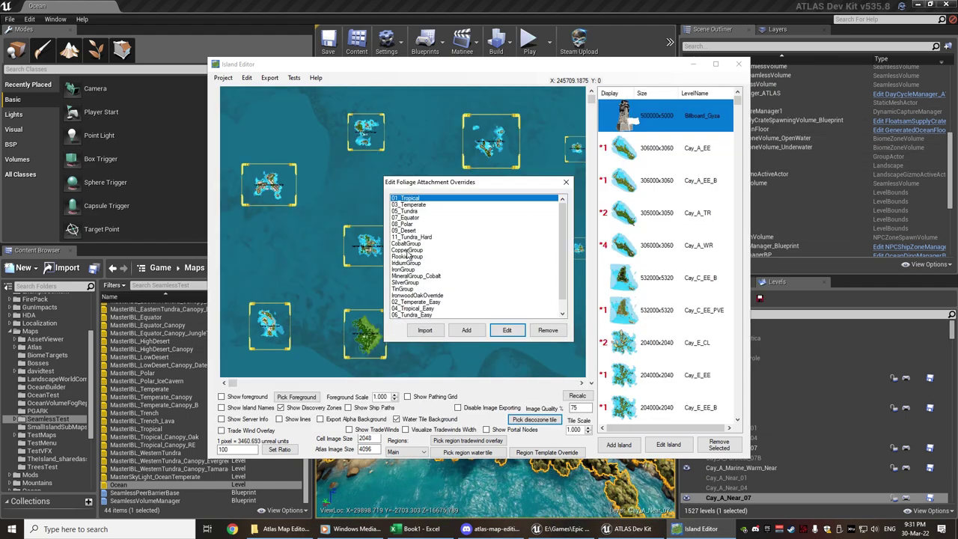
Review the Freeport foliage mappings, then select 07_Equator in the list
{"action": "scroll", "coordinate": [408, 254], "scroll_direction": "down", "scroll_amount": 1}
{"action": "left_click", "coordinate": [413, 315]}
{"action": "left_click", "coordinate": [506, 330]}
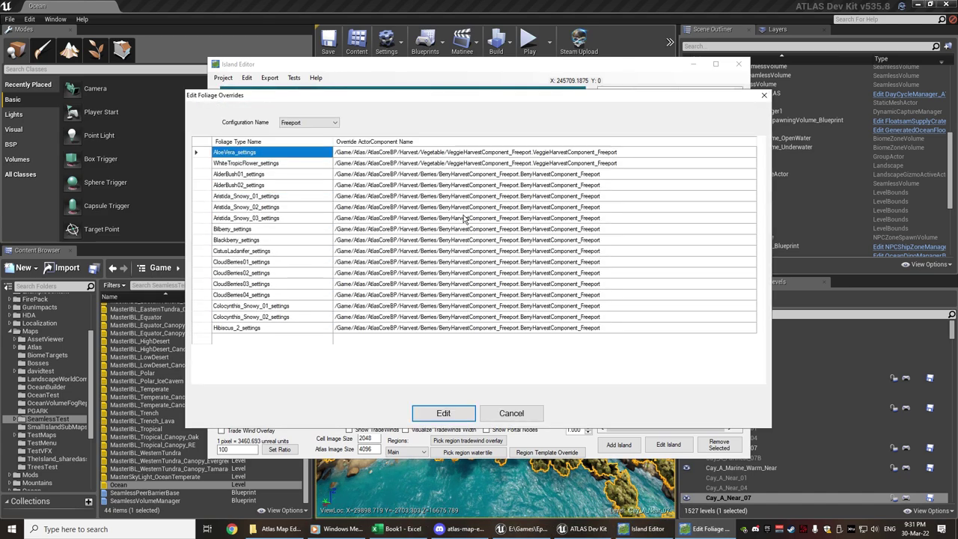
{"action": "mouse_move", "coordinate": [761, 147]}
{"action": "left_mouse_down"}
{"action": "mouse_move", "coordinate": [764, 352]}
{"action": "mouse_move", "coordinate": [773, 288]}
{"action": "mouse_move", "coordinate": [761, 150]}
{"action": "left_mouse_up"}
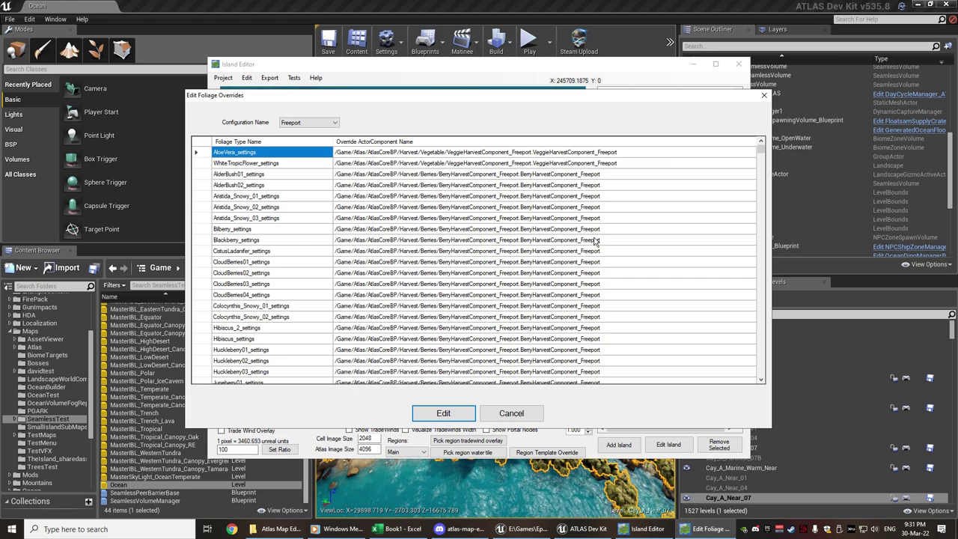
{"action": "left_click", "coordinate": [763, 95]}
{"action": "left_click", "coordinate": [400, 198]}
{"action": "scroll", "coordinate": [419, 216], "scroll_direction": "up", "scroll_amount": 1}
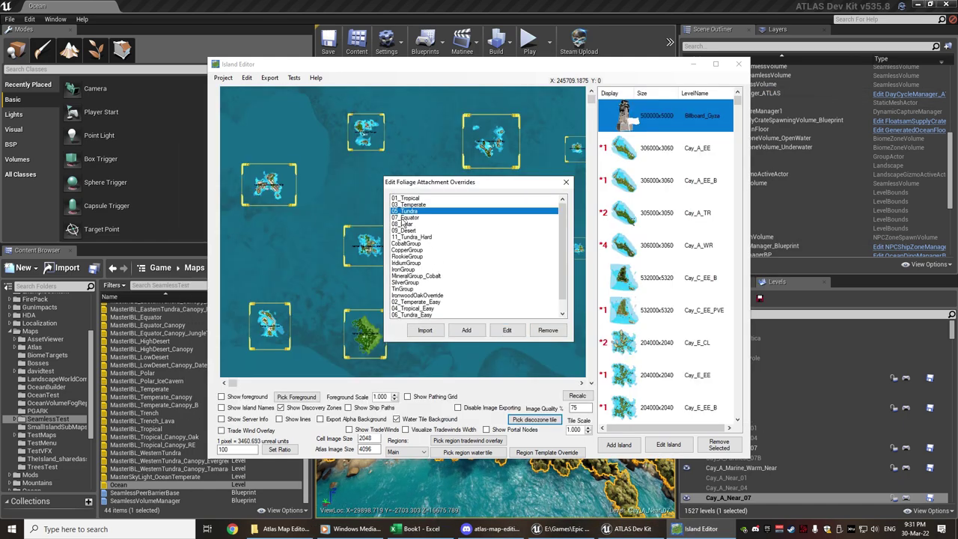
{"action": "left_click", "coordinate": [414, 218]}
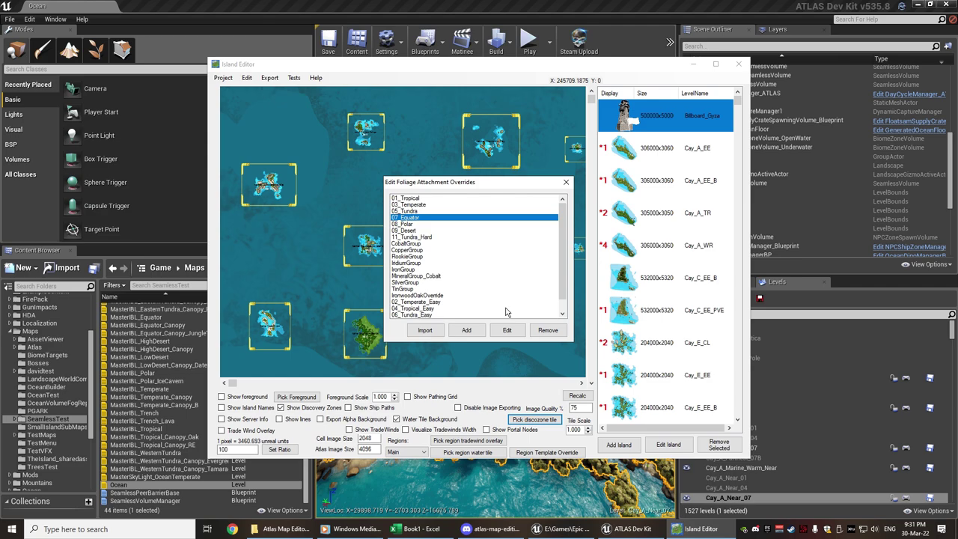
{"action": "left_click", "coordinate": [507, 330]}
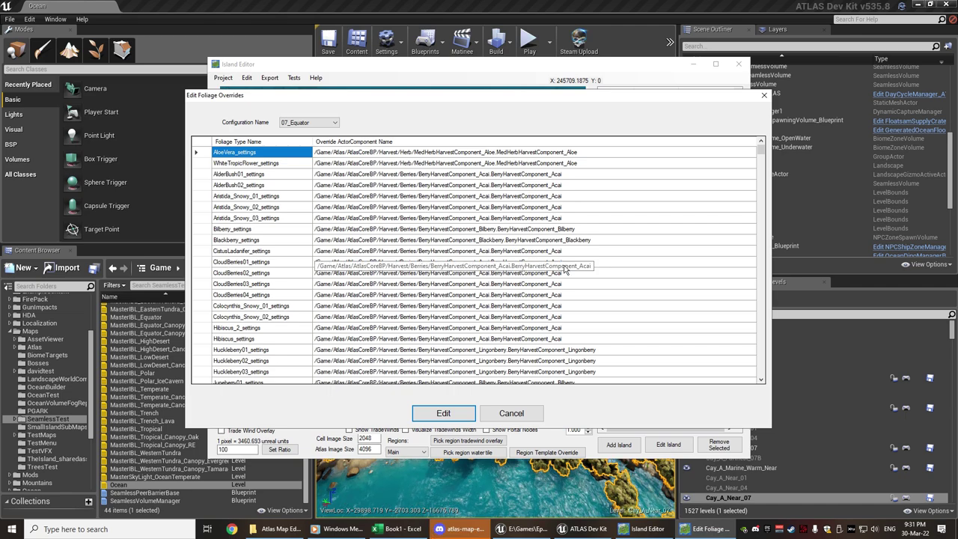
{"action": "scroll", "coordinate": [534, 301], "scroll_direction": "down", "scroll_amount": 2}
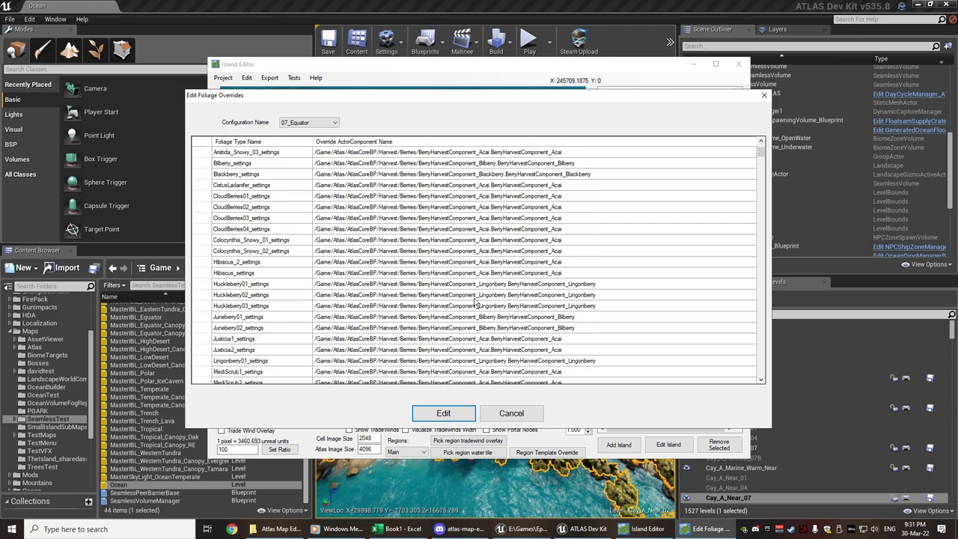
{"action": "scroll", "coordinate": [247, 300], "scroll_direction": "down", "scroll_amount": 4}
{"action": "scroll", "coordinate": [451, 201], "scroll_direction": "down", "scroll_amount": 5}
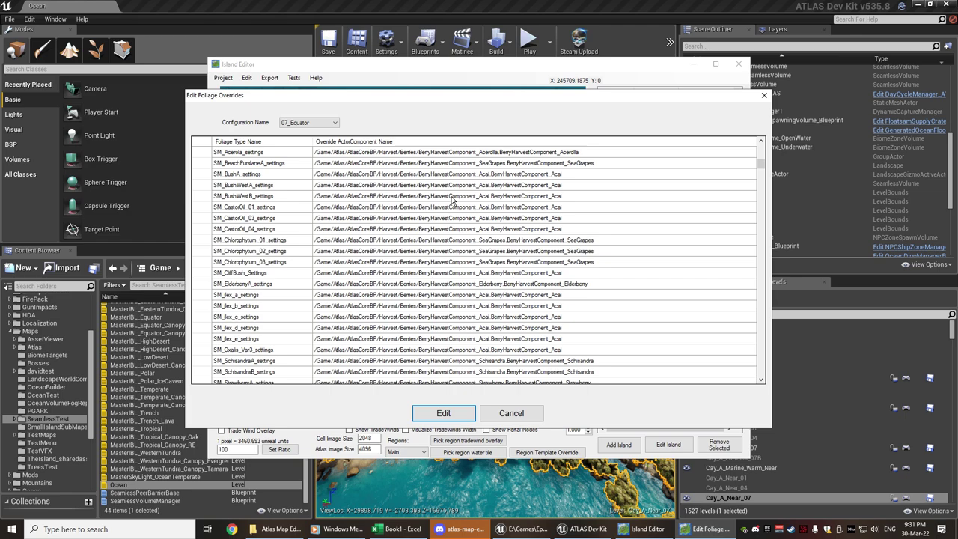
{"action": "scroll", "coordinate": [569, 262], "scroll_direction": "down", "scroll_amount": 8}
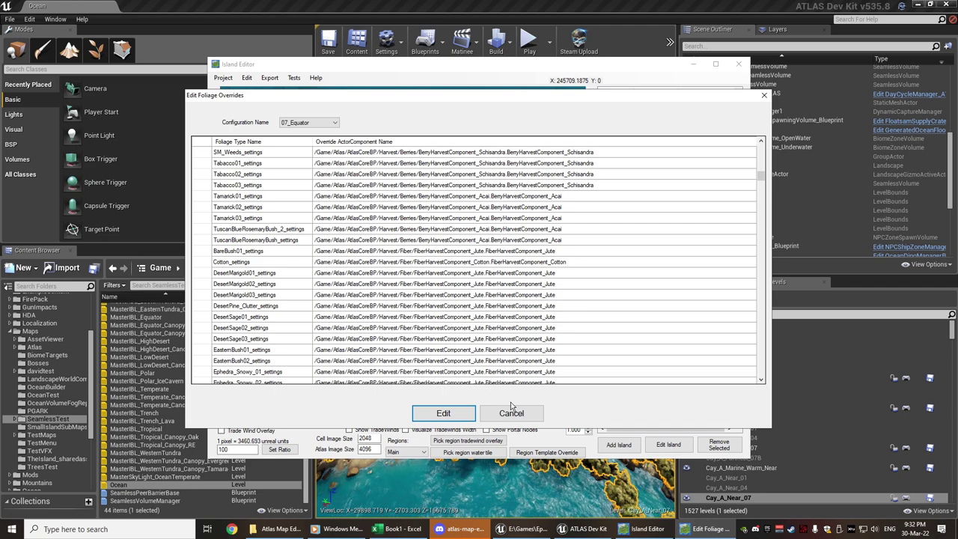
{"action": "left_click", "coordinate": [255, 251]}
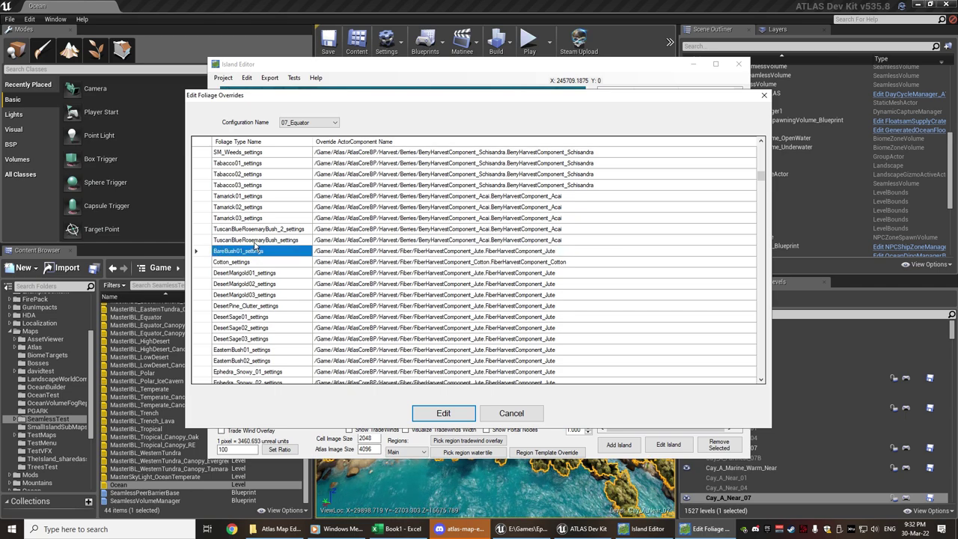
{"action": "left_click", "coordinate": [511, 414]}
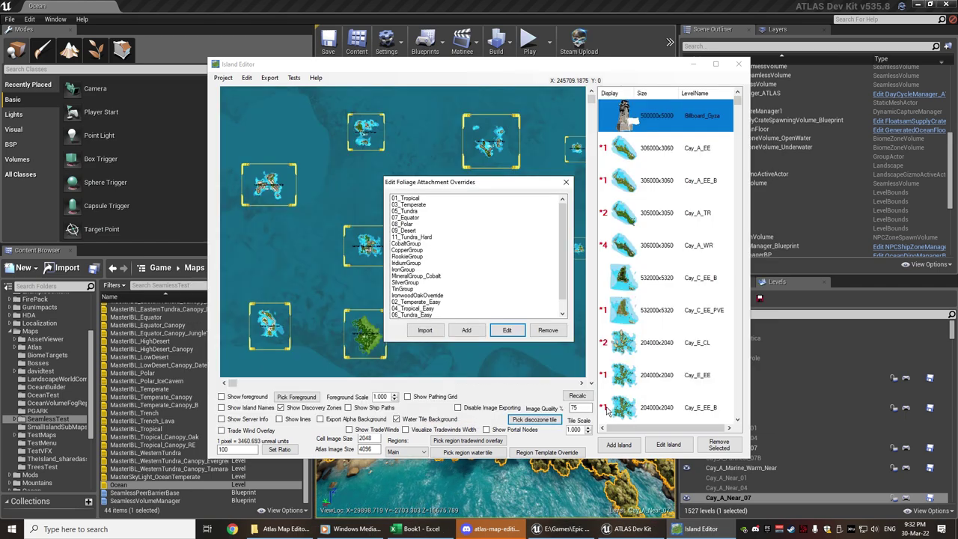
Open the Cay_A_EE island settings and browse its sublevels, selecting Cay_A_Far_07
{"action": "left_click", "coordinate": [566, 183]}
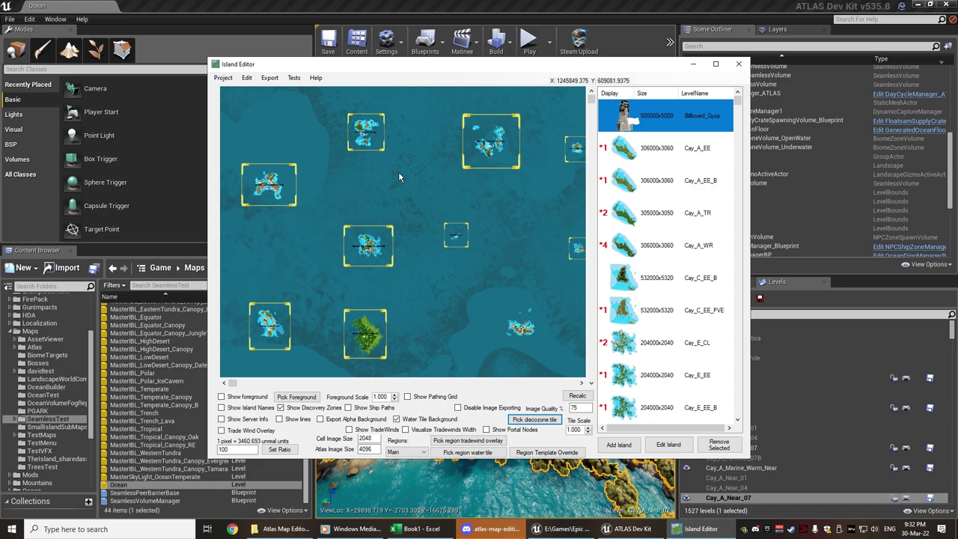
{"action": "left_click", "coordinate": [629, 148]}
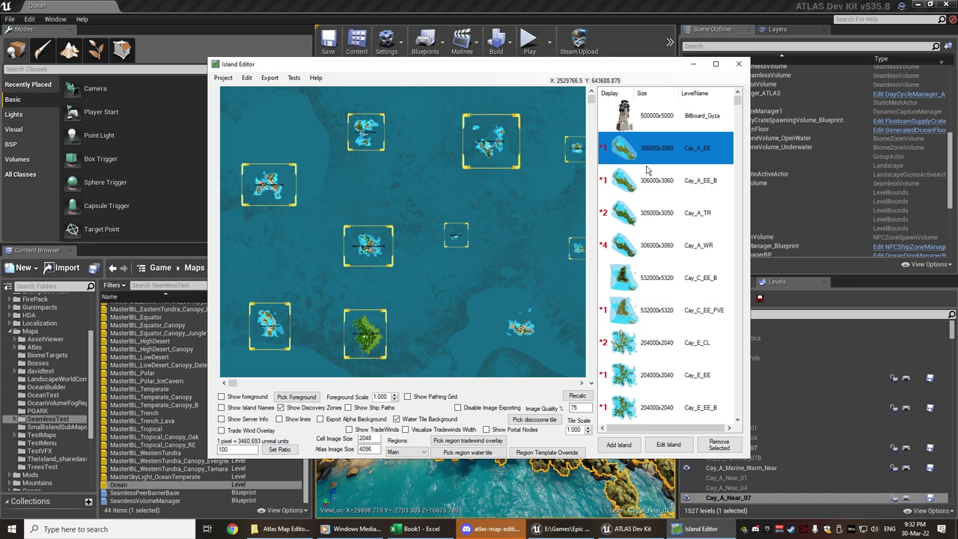
{"action": "left_click", "coordinate": [669, 443]}
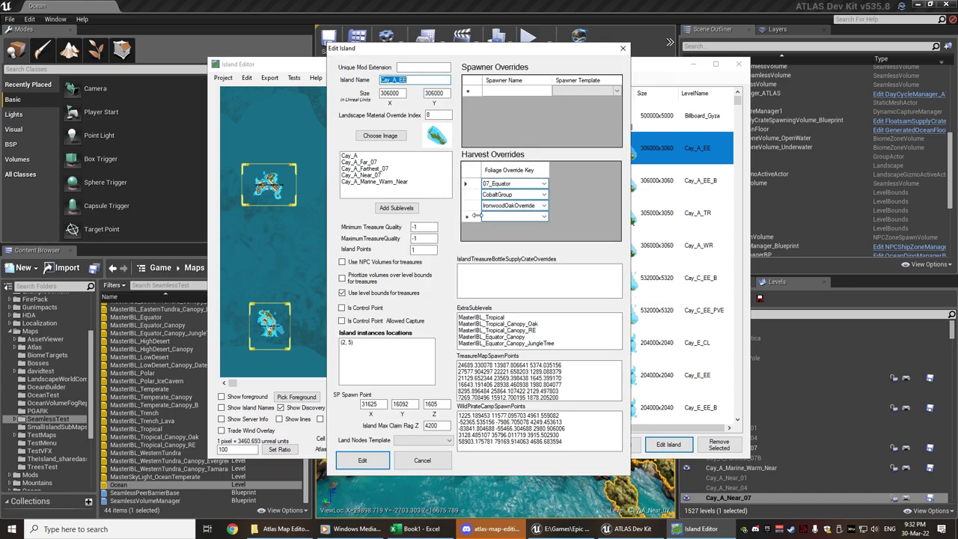
{"action": "left_click", "coordinate": [358, 162]}
{"action": "left_click", "coordinate": [359, 174]}
{"action": "left_click", "coordinate": [361, 181]}
{"action": "left_click", "coordinate": [358, 156]}
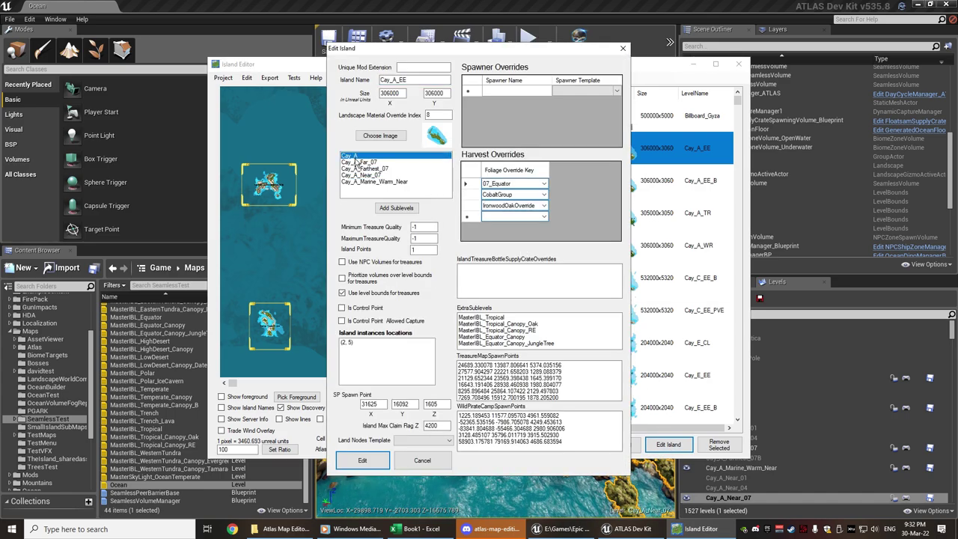
{"action": "left_click", "coordinate": [358, 162]}
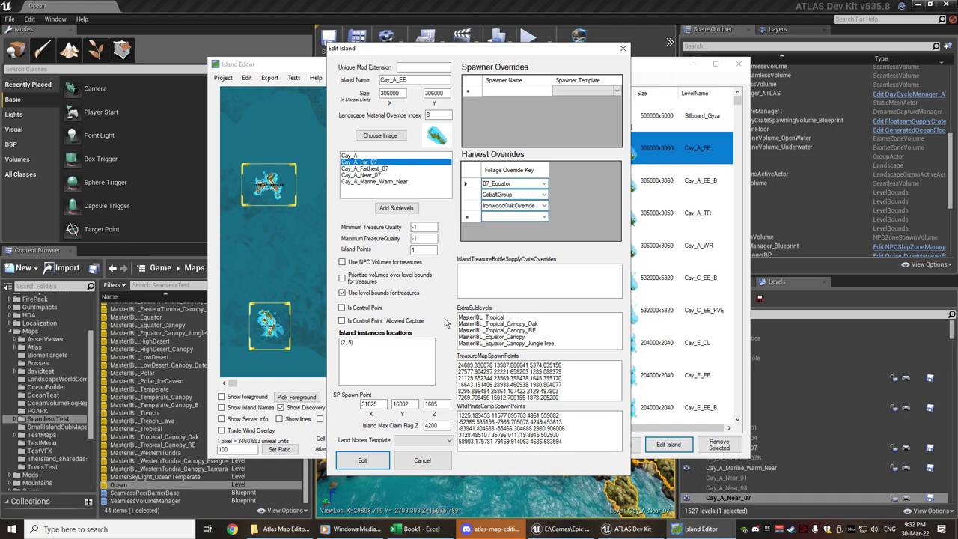
Clear the tropical canopy ExtraSublevels text and keep 07_Equator as the first harvest override
{"action": "left_click_drag", "start_coordinate": [508, 330], "coordinate": [540, 338]}
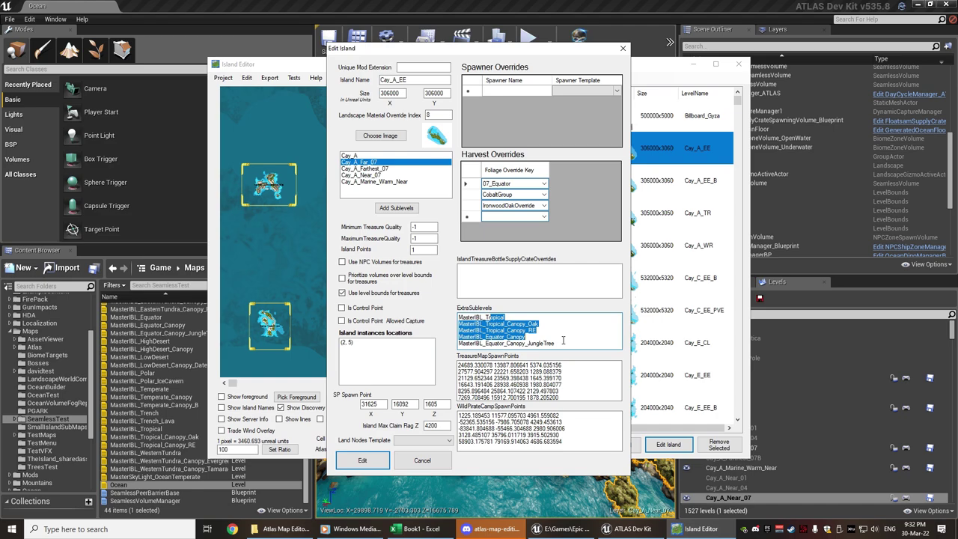
{"action": "left_click", "coordinate": [506, 330]}
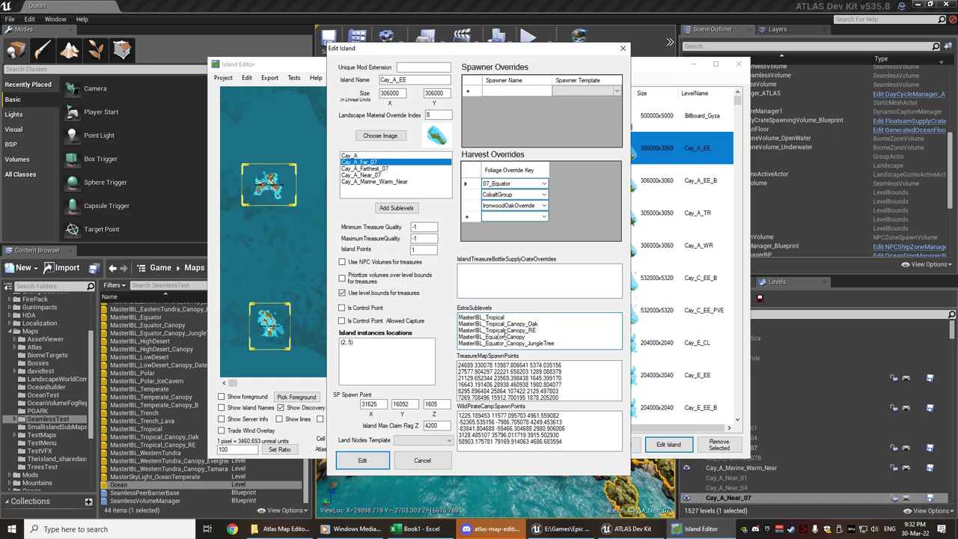
{"action": "left_click", "coordinate": [545, 183]}
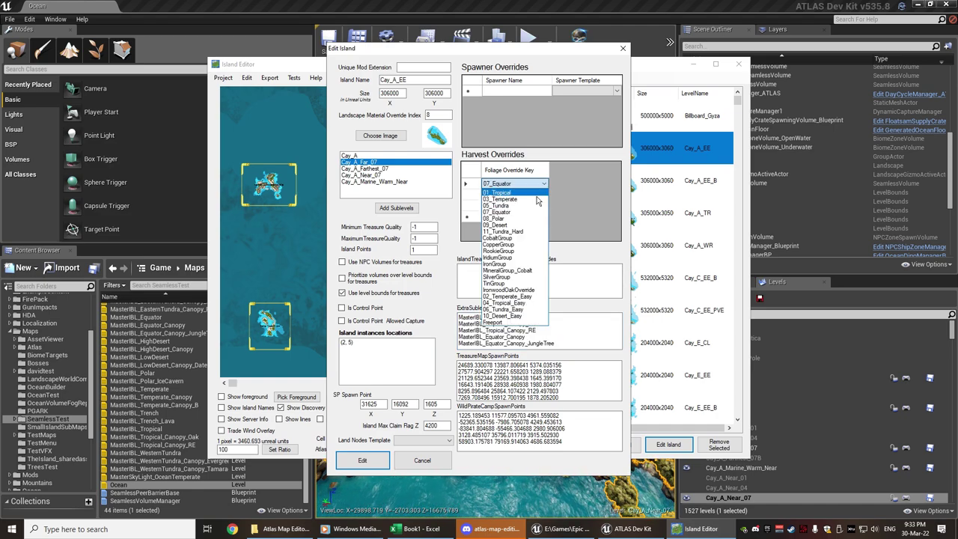
{"action": "left_click", "coordinate": [513, 212]}
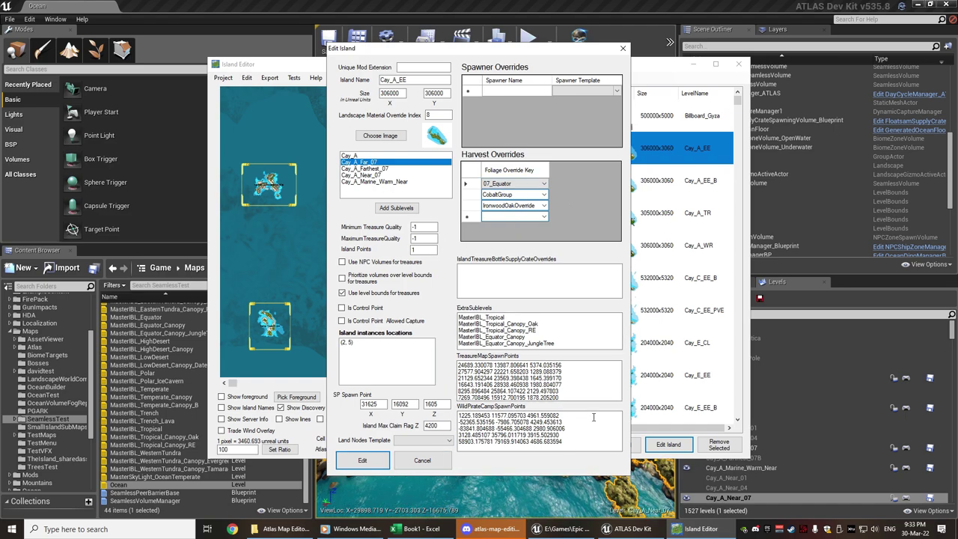
{"action": "left_click", "coordinate": [363, 169]}
{"action": "left_click", "coordinate": [366, 163]}
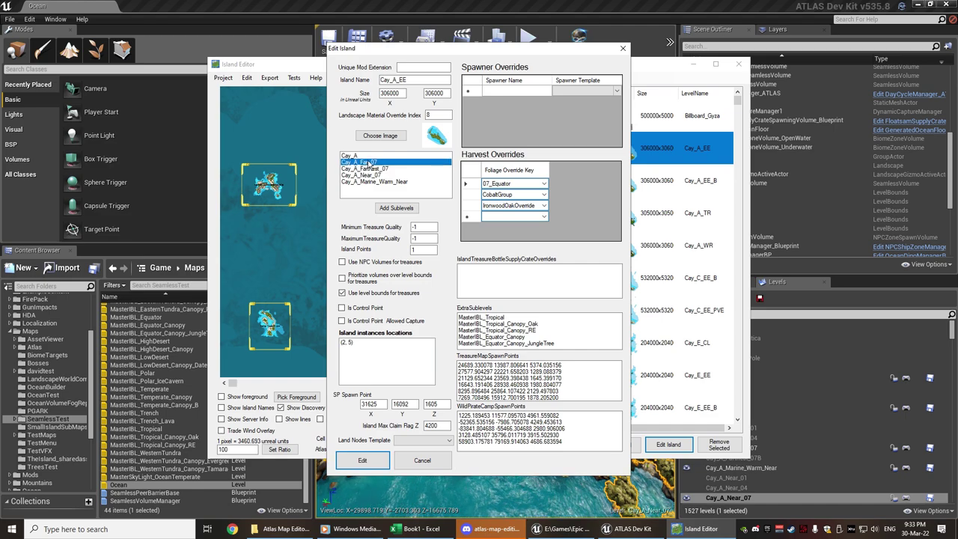
Close Cay_A_EE settings without saving and select Cay_A_Near_07 in the Levels list
{"action": "left_click", "coordinate": [422, 467]}
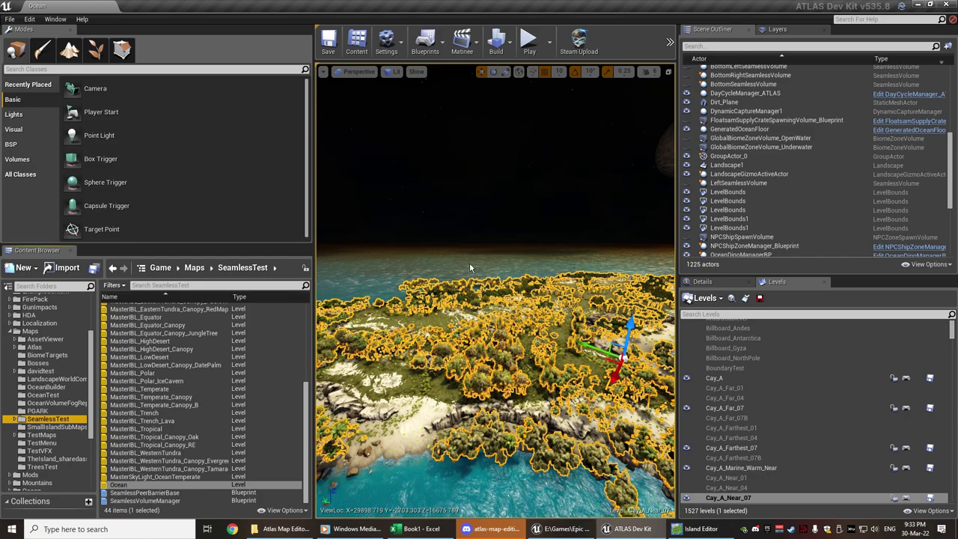
{"action": "mouse_move", "coordinate": [470, 268]}
{"action": "right_mouse_down"}
{"action": "mouse_move", "coordinate": [471, 232]}
{"action": "mouse_move", "coordinate": [479, 292]}
{"action": "mouse_move", "coordinate": [483, 266]}
{"action": "right_mouse_up"}
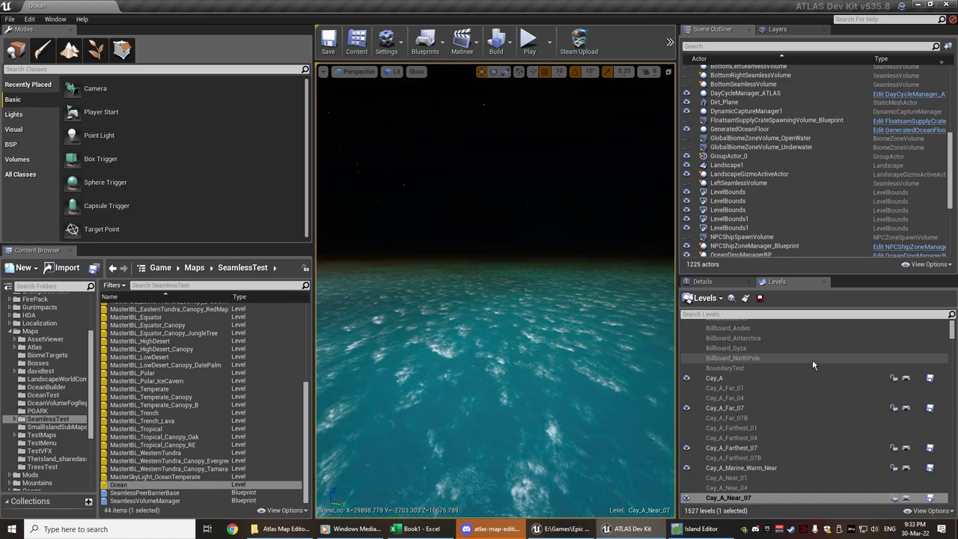
{"action": "scroll", "coordinate": [757, 333], "scroll_direction": "up", "scroll_amount": 1}
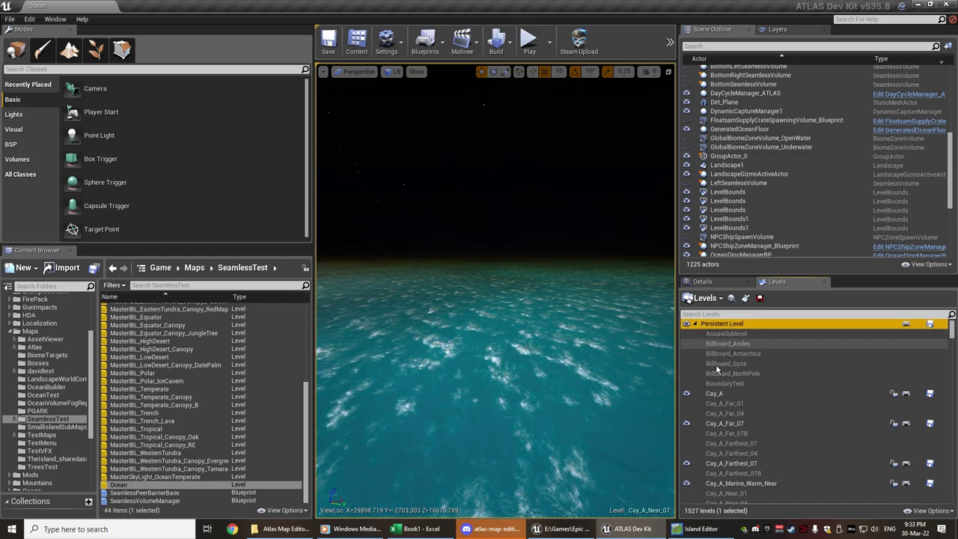
{"action": "left_click", "coordinate": [726, 464]}
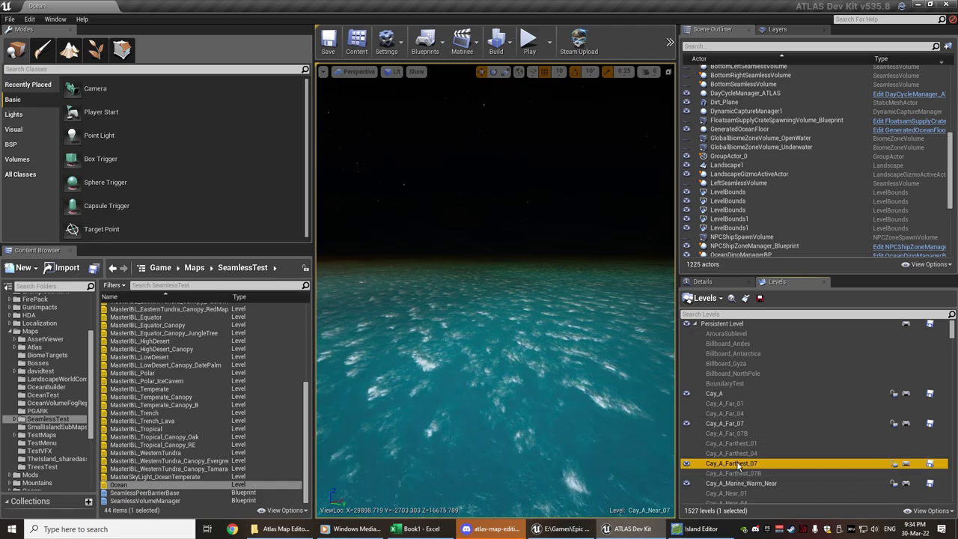
{"action": "scroll", "coordinate": [775, 468], "scroll_direction": "down", "scroll_amount": 2}
{"action": "left_click", "coordinate": [771, 465]}
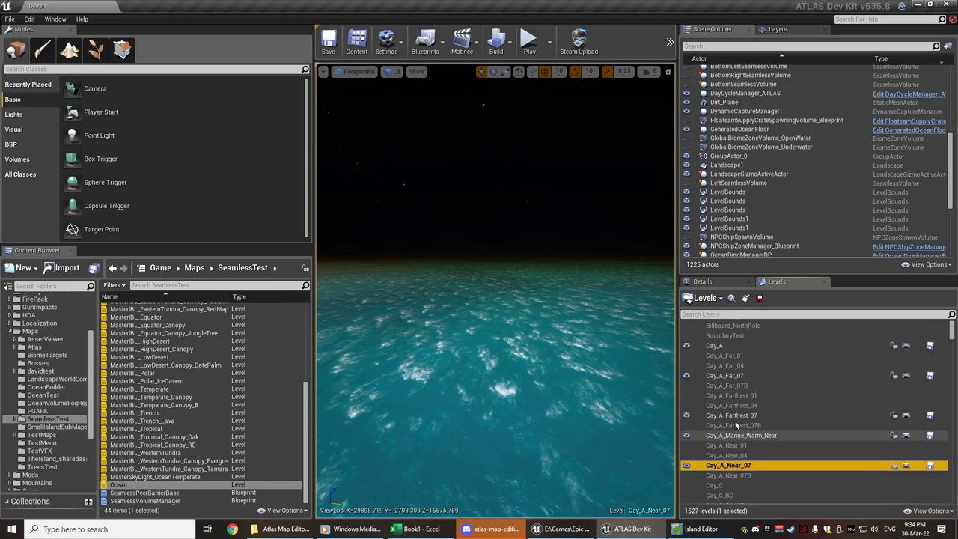
Reopen Cay_A_EE's island settings in Island Editor, then return to the Dev Kit
{"action": "left_click", "coordinate": [700, 529]}
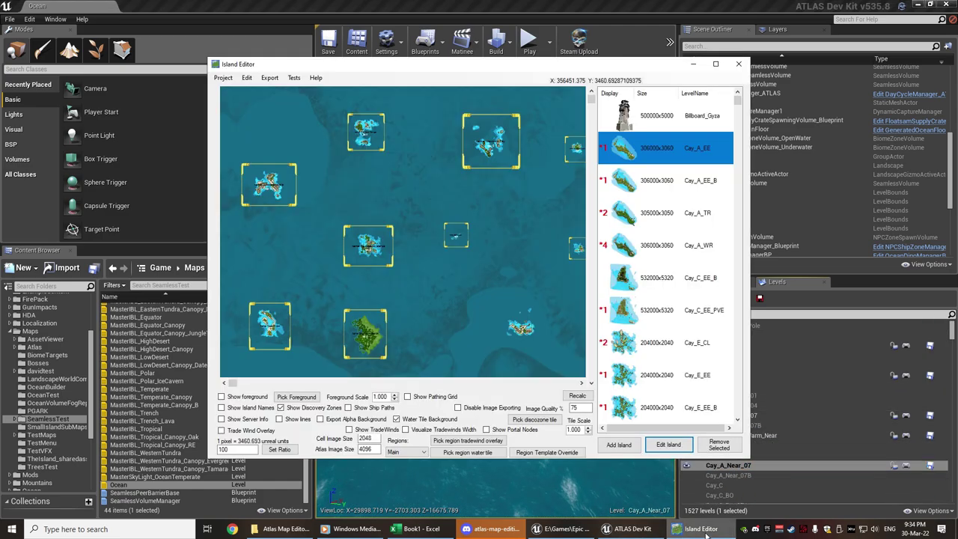
{"action": "double_click", "coordinate": [636, 154]}
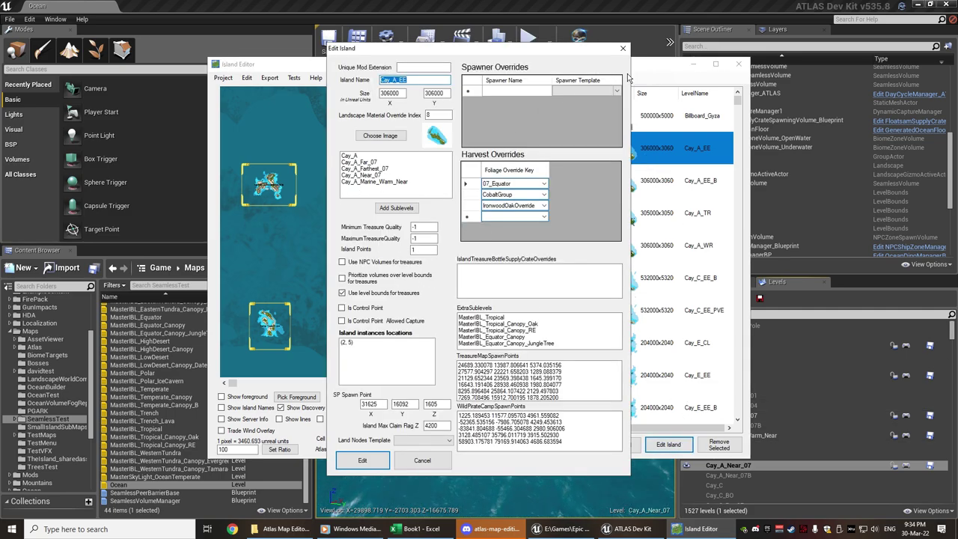
{"action": "left_click", "coordinate": [778, 461]}
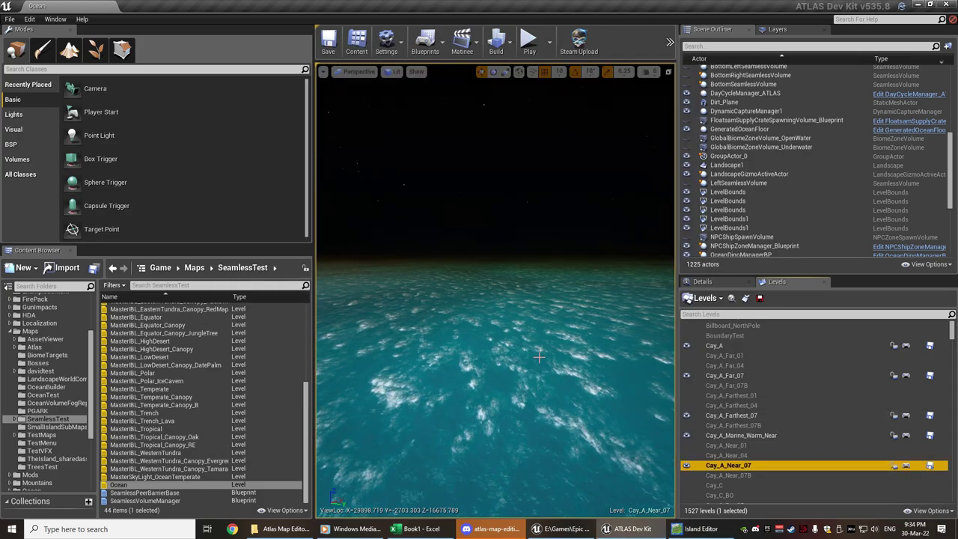
Focus the selected actor and toggle the biome volume and GeneratedOceanFloor visibility
{"action": "key", "text": "f"}
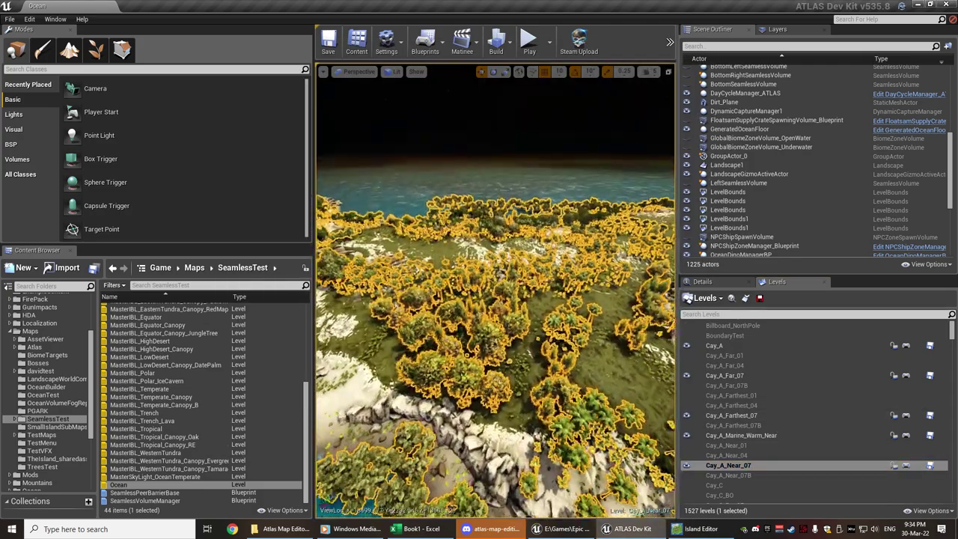
{"action": "left_click", "coordinate": [688, 148]}
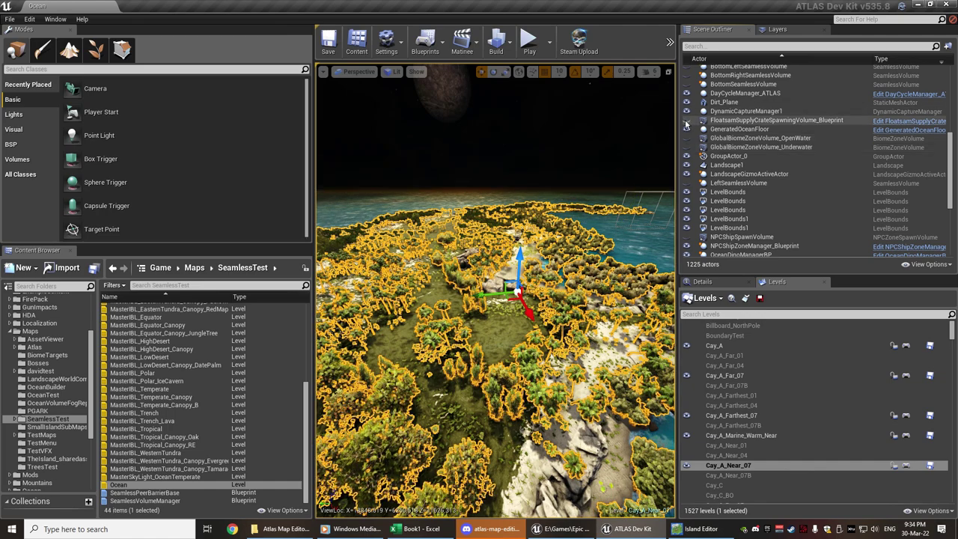
{"action": "left_click", "coordinate": [686, 129]}
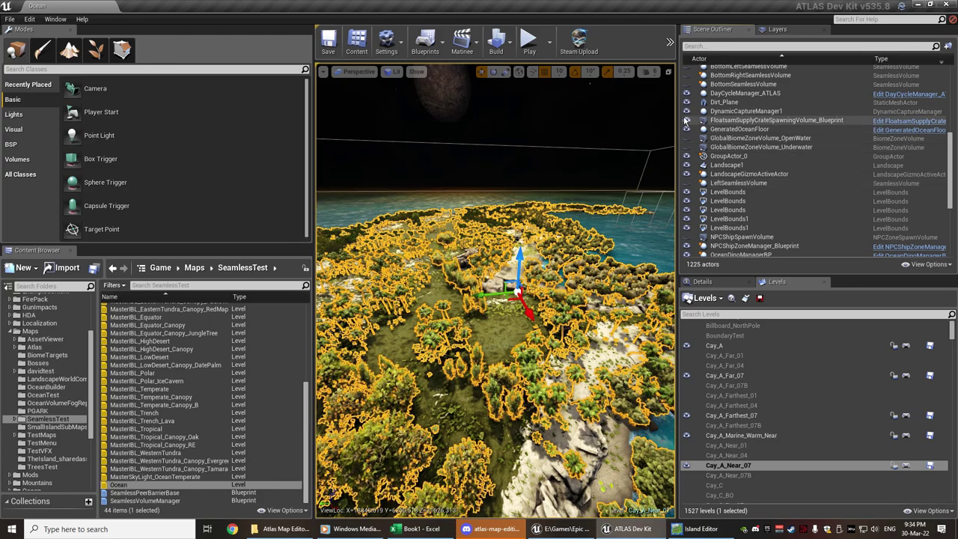
Fly into Cay_A's palm grove and show the ground foliage's Details properties
{"action": "right_click_drag", "start_coordinate": [524, 299], "coordinate": [566, 213]}
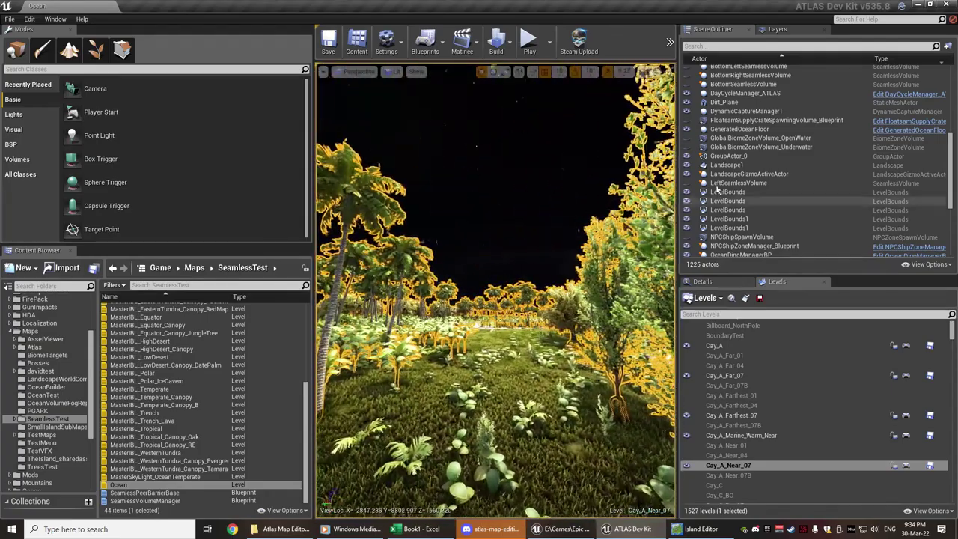
{"action": "scroll", "coordinate": [712, 105], "scroll_direction": "up", "scroll_amount": 5}
{"action": "scroll", "coordinate": [713, 105], "scroll_direction": "up", "scroll_amount": 3}
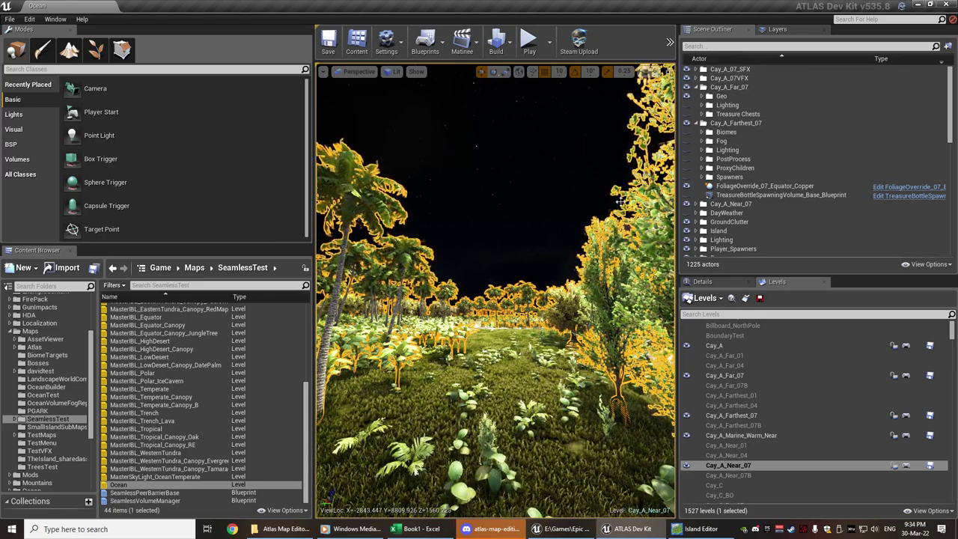
{"action": "right_click_drag", "start_coordinate": [517, 309], "coordinate": [517, 309]}
{"action": "right_click_drag", "start_coordinate": [521, 387], "coordinate": [522, 387]}
{"action": "left_click", "coordinate": [522, 387]}
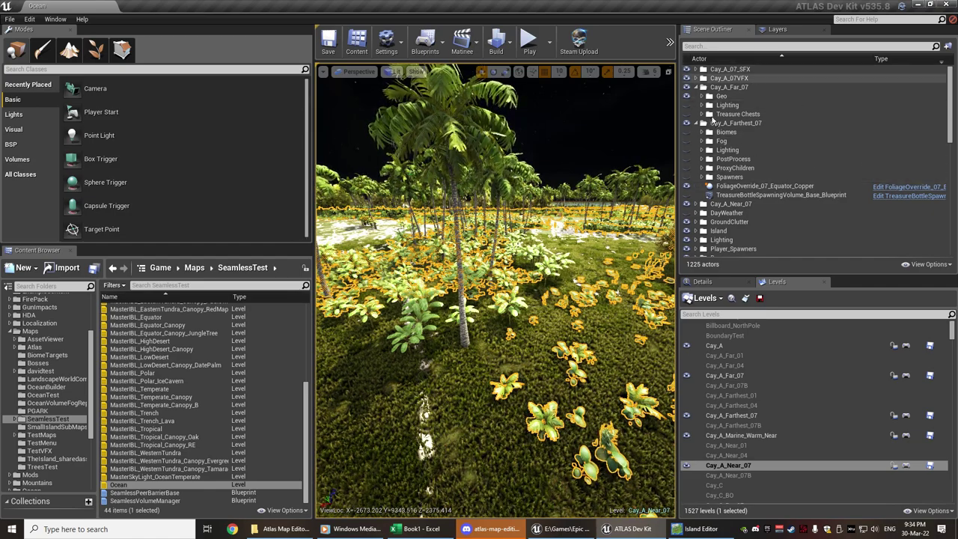
{"action": "left_click", "coordinate": [705, 283]}
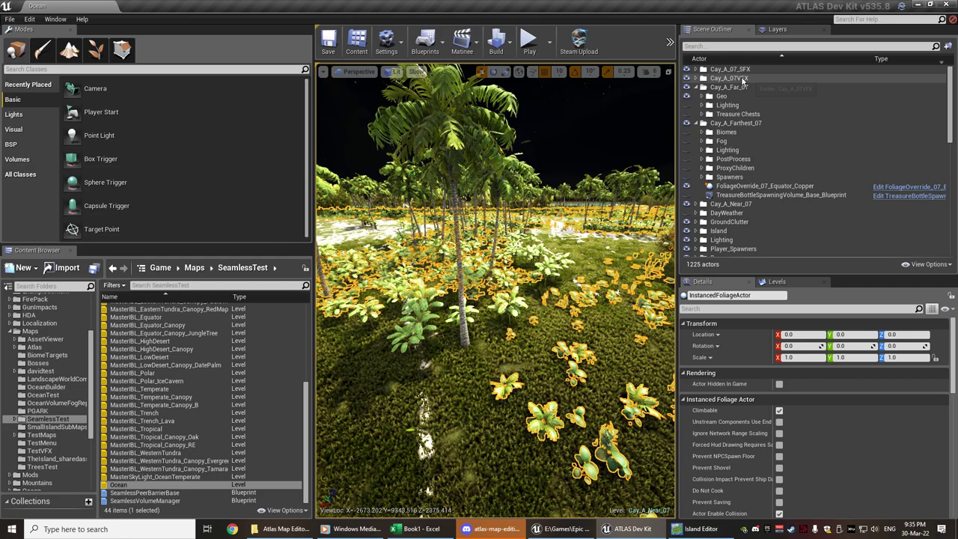
Hide Cay_A_Far_07 and Cay_A_Farthest_07, and make Cay_A_Near_07 the current level
{"action": "left_click", "coordinate": [777, 282]}
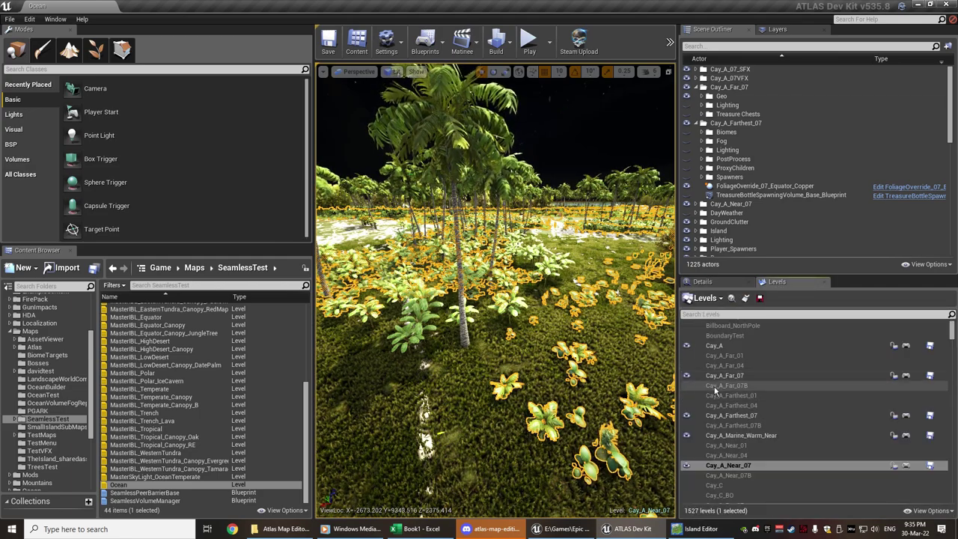
{"action": "left_click", "coordinate": [722, 378]}
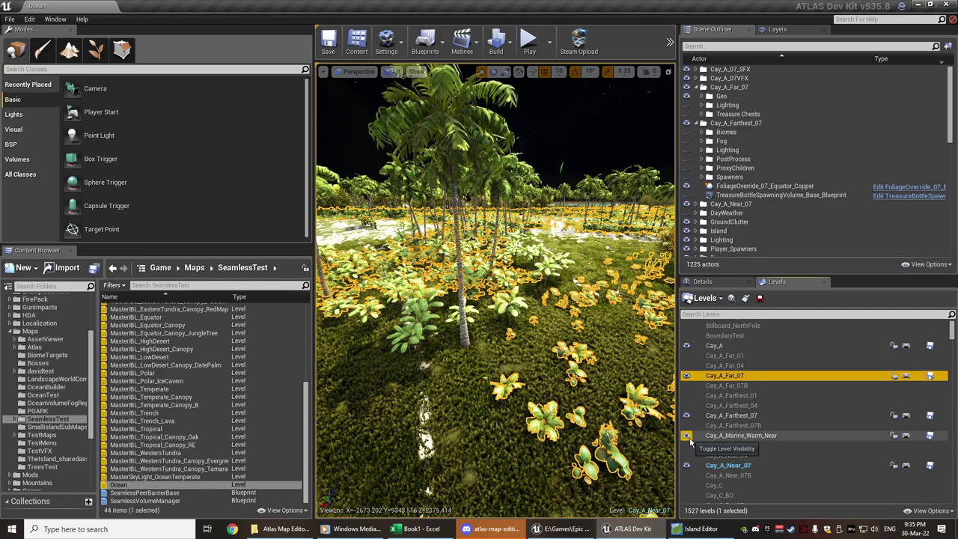
{"action": "left_click", "coordinate": [686, 415]}
{"action": "left_click", "coordinate": [687, 376]}
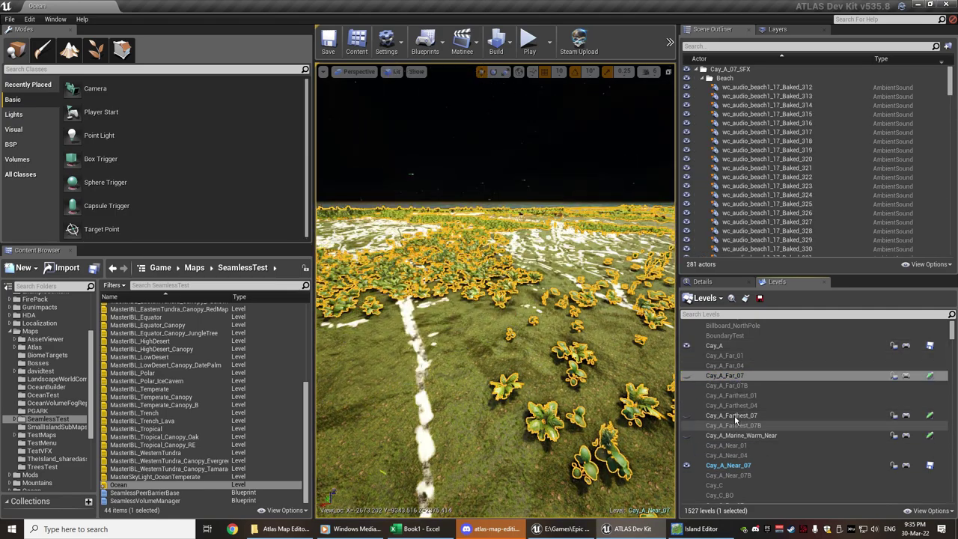
{"action": "left_click", "coordinate": [715, 467]}
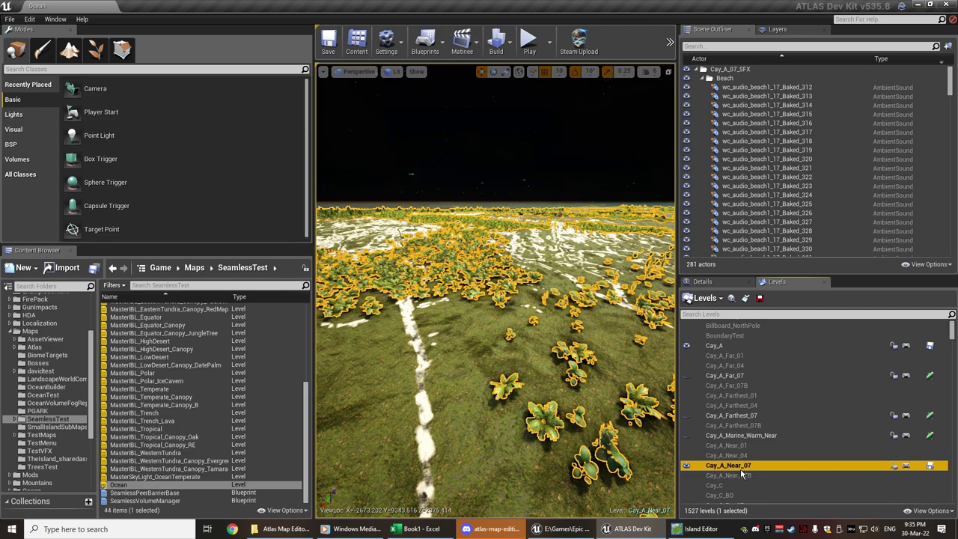
{"action": "right_click", "coordinate": [729, 469]}
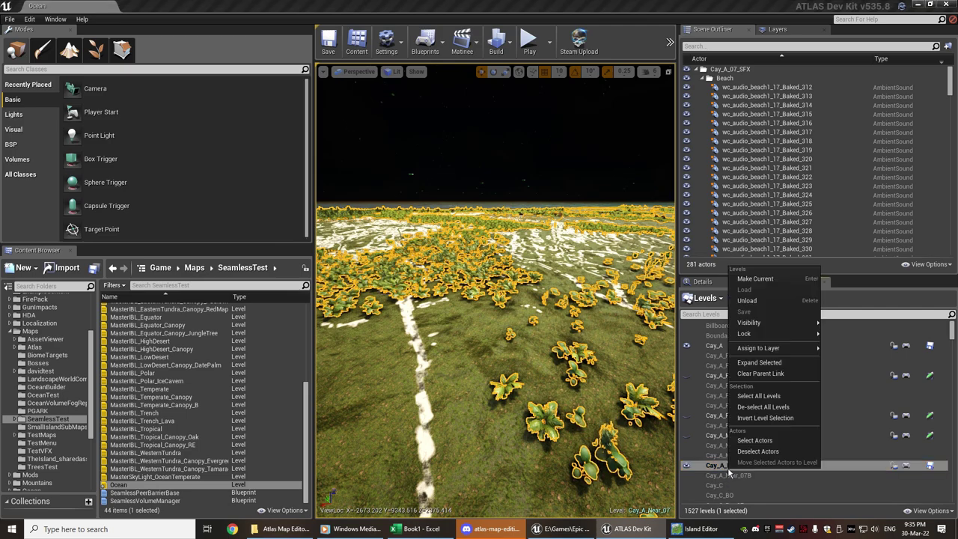
{"action": "left_click", "coordinate": [756, 280]}
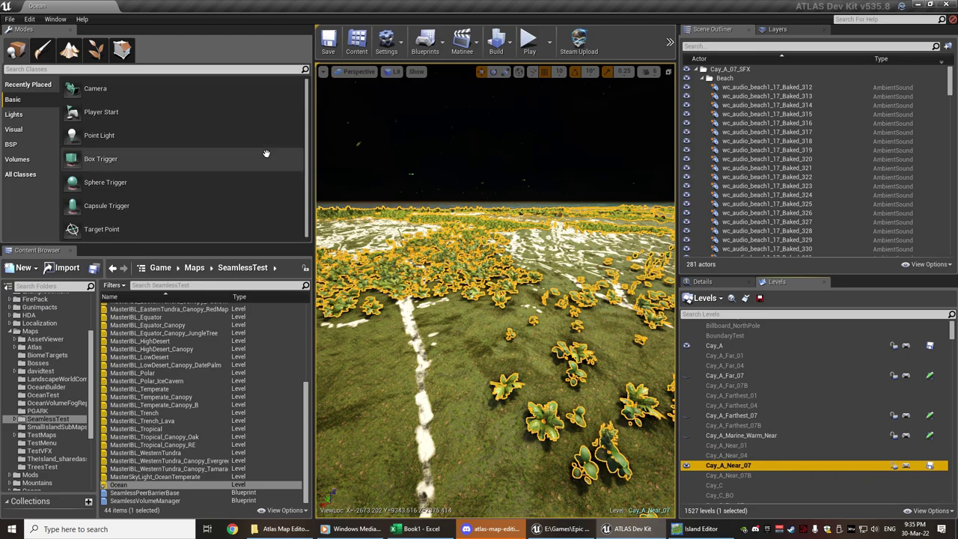
Switch to Foliage mode and scroll through the mesh painting settings
{"action": "left_click", "coordinate": [96, 52]}
{"action": "scroll", "coordinate": [178, 187], "scroll_direction": "down", "scroll_amount": 5}
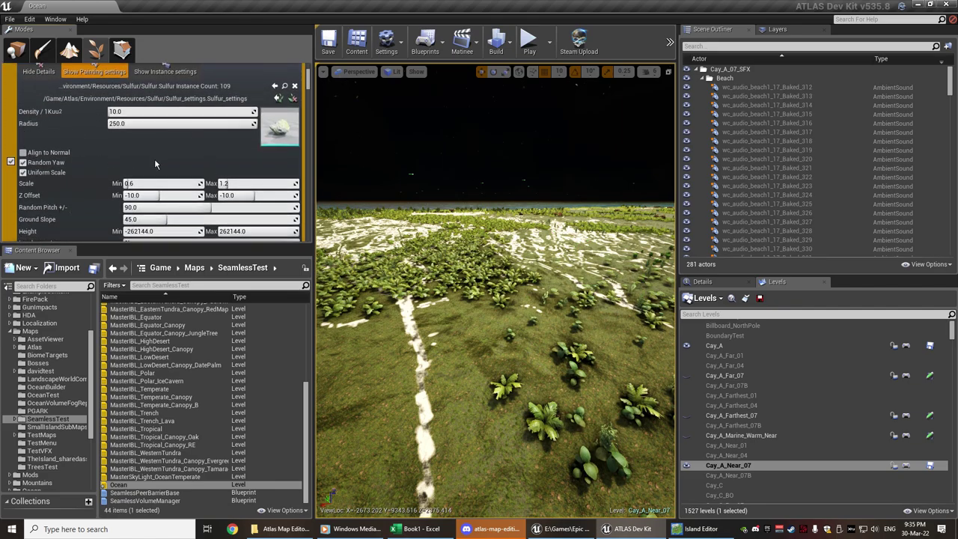
{"action": "scroll", "coordinate": [240, 127], "scroll_direction": "down", "scroll_amount": 6}
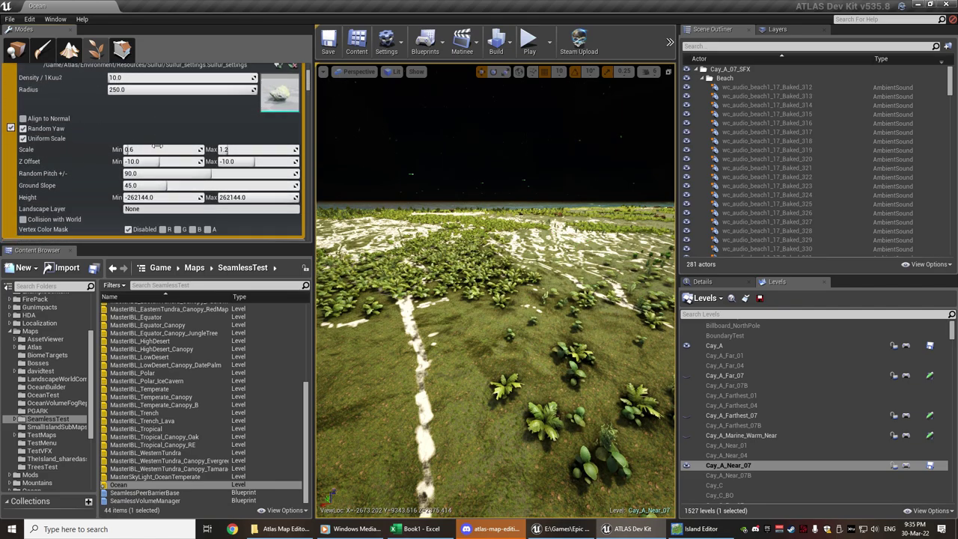
{"action": "scroll", "coordinate": [257, 118], "scroll_direction": "down", "scroll_amount": 8}
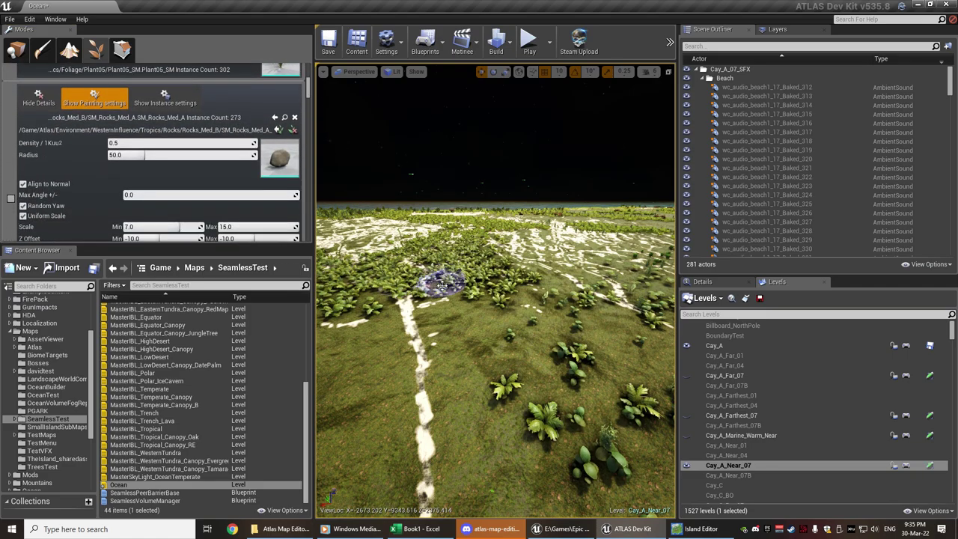
Paint rocks and small plants onto the grassy ground, then review the foliage mesh counts
{"action": "mouse_move", "coordinate": [449, 359]}
{"action": "left_mouse_down"}
{"action": "mouse_move", "coordinate": [438, 392]}
{"action": "mouse_move", "coordinate": [363, 376]}
{"action": "mouse_move", "coordinate": [568, 348]}
{"action": "mouse_move", "coordinate": [446, 405]}
{"action": "left_mouse_up"}
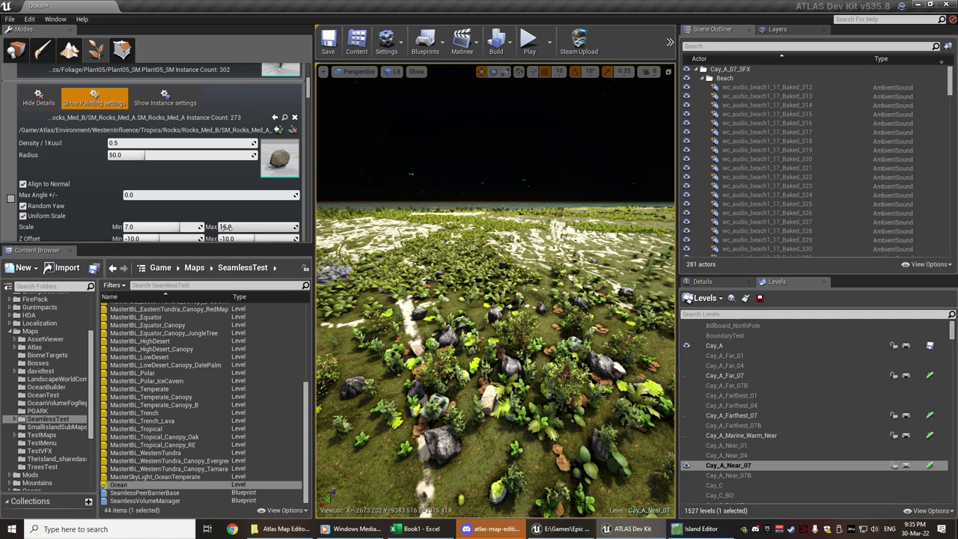
{"action": "scroll", "coordinate": [9, 174], "scroll_direction": "down", "scroll_amount": 5}
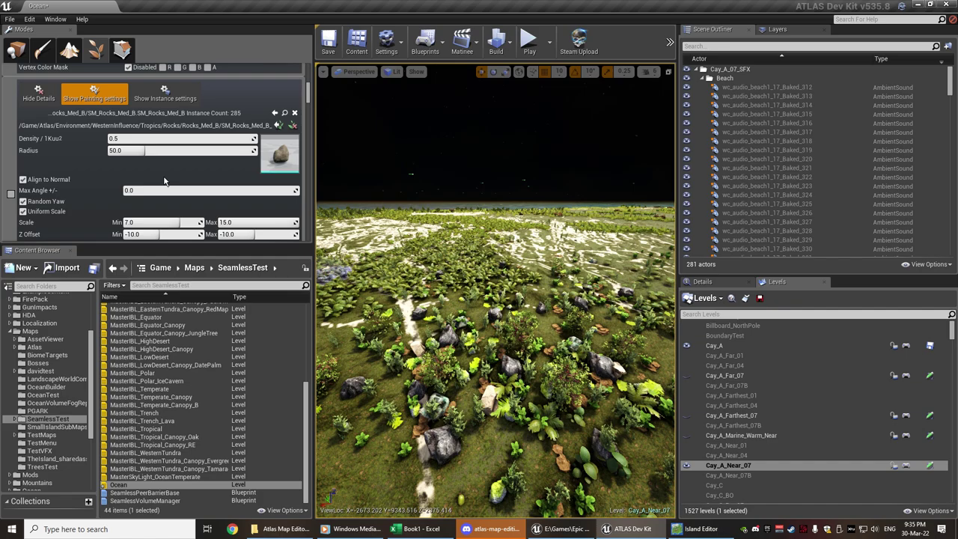
{"action": "scroll", "coordinate": [164, 180], "scroll_direction": "down", "scroll_amount": 10}
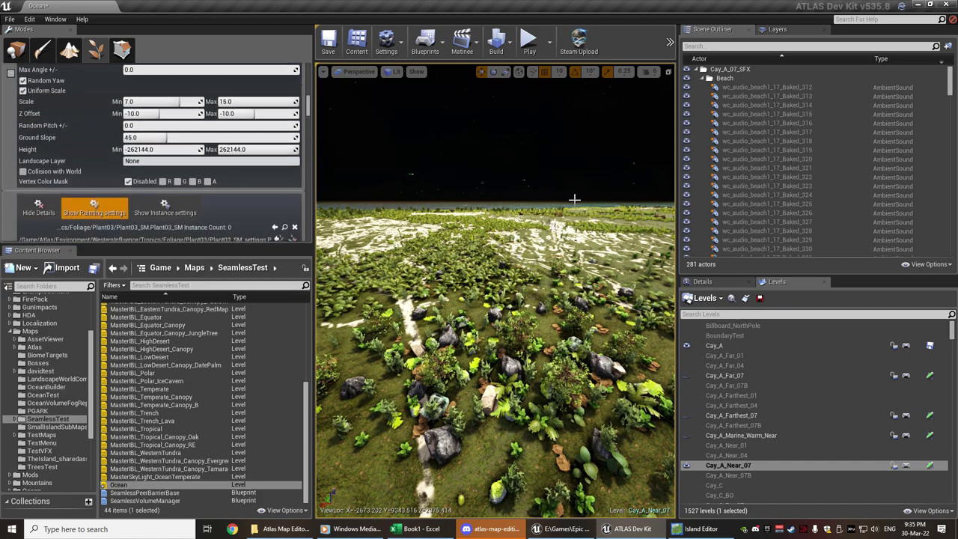
{"action": "scroll", "coordinate": [193, 180], "scroll_direction": "down", "scroll_amount": 5}
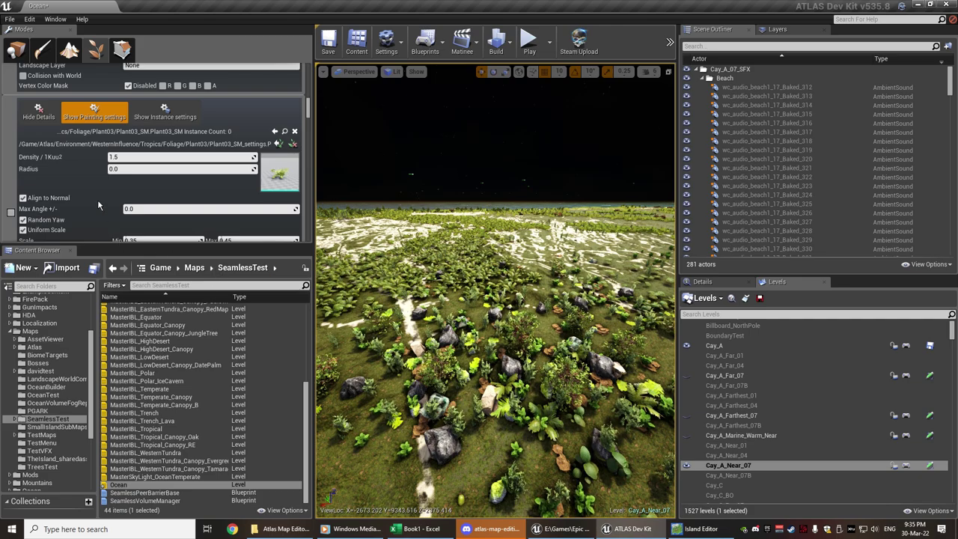
{"action": "left_click", "coordinate": [51, 21]}
{"action": "left_click", "coordinate": [56, 21]}
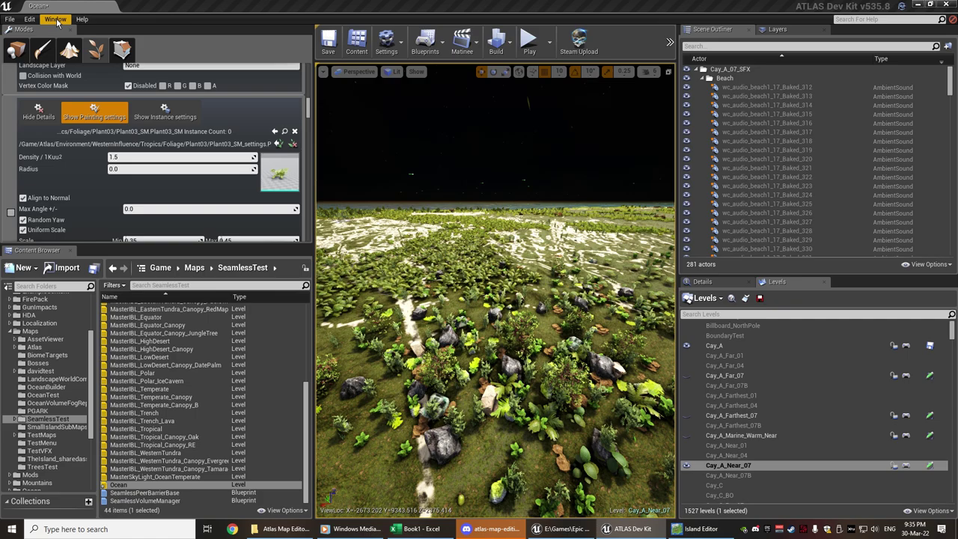
{"action": "left_click", "coordinate": [56, 21]}
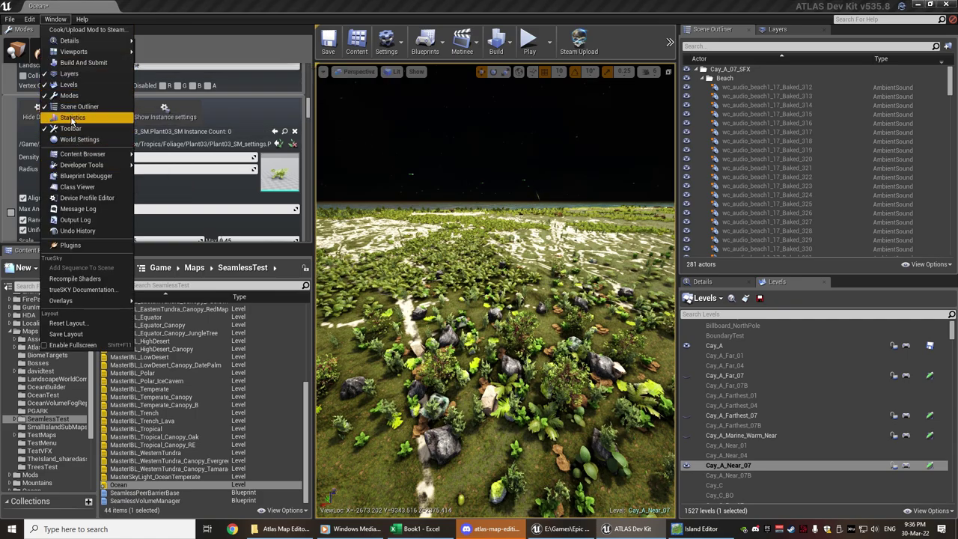
{"action": "left_click", "coordinate": [72, 118]}
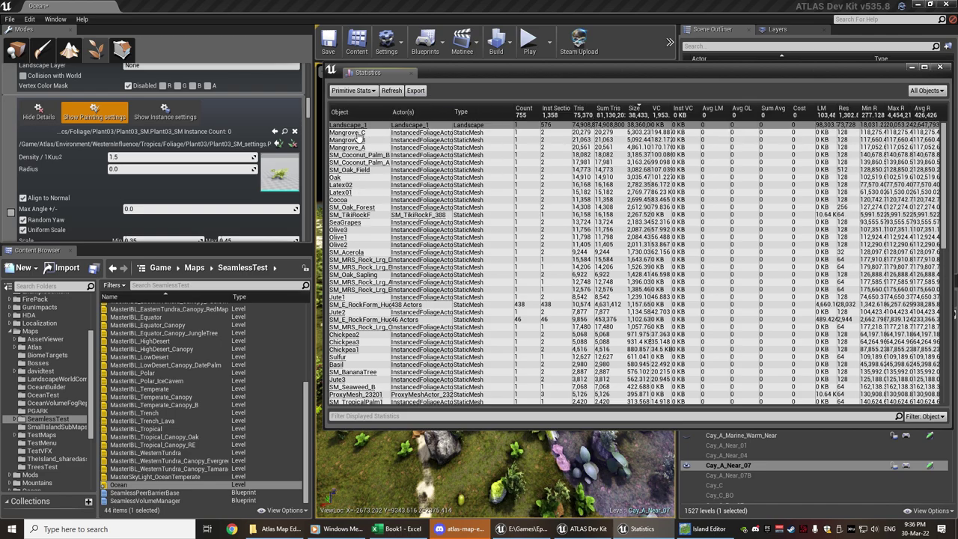
{"action": "scroll", "coordinate": [375, 225], "scroll_direction": "down", "scroll_amount": 10}
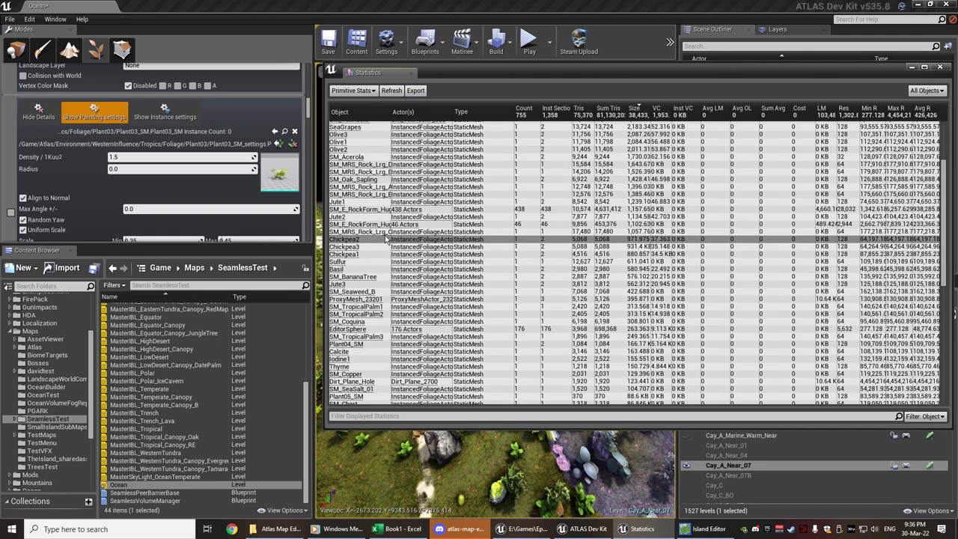
{"action": "scroll", "coordinate": [395, 268], "scroll_direction": "up", "scroll_amount": 12}
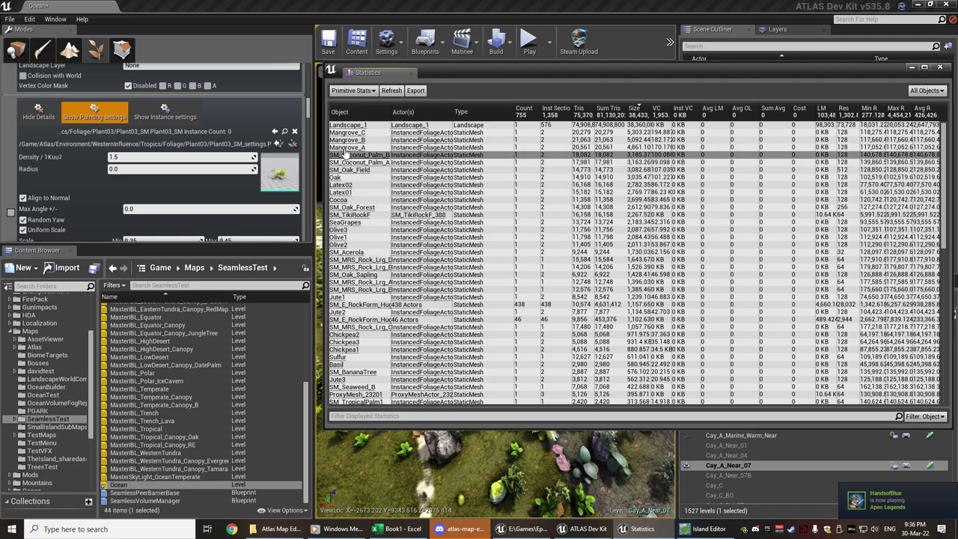
{"action": "scroll", "coordinate": [343, 155], "scroll_direction": "down", "scroll_amount": 10}
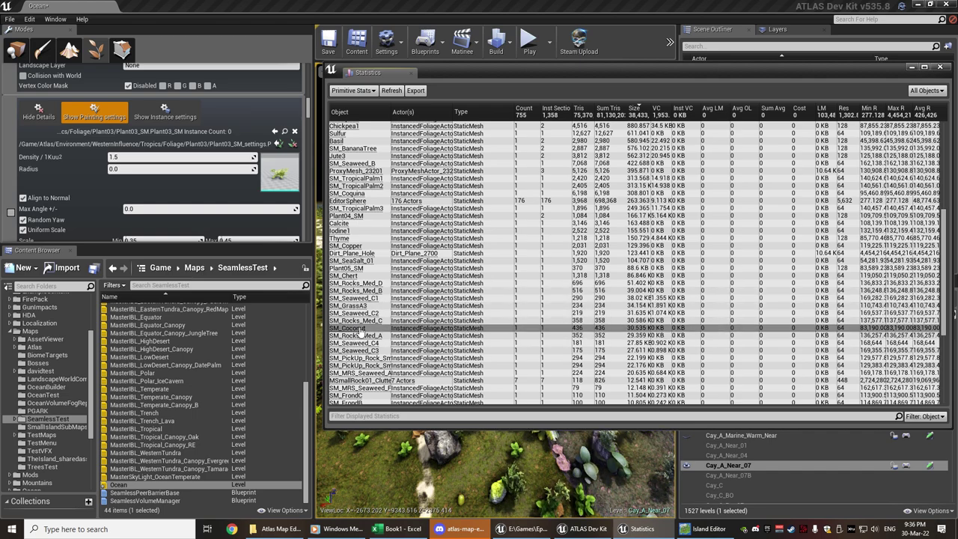
{"action": "scroll", "coordinate": [367, 217], "scroll_direction": "up", "scroll_amount": 7}
{"action": "scroll", "coordinate": [368, 212], "scroll_direction": "up", "scroll_amount": 4}
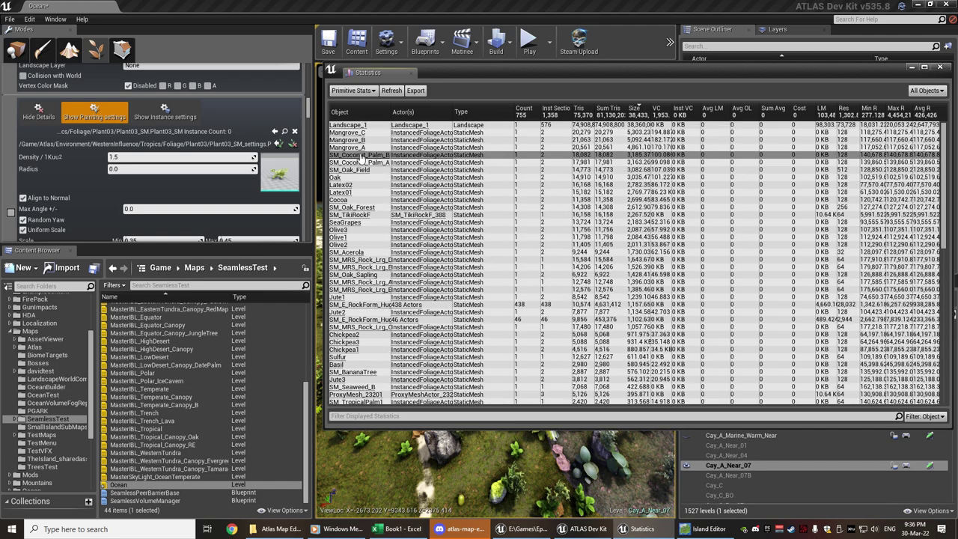
Locate SM_Coconut_Palm_B from Statistics and inspect it in the Static Mesh Editor
{"action": "double_click", "coordinate": [364, 161]}
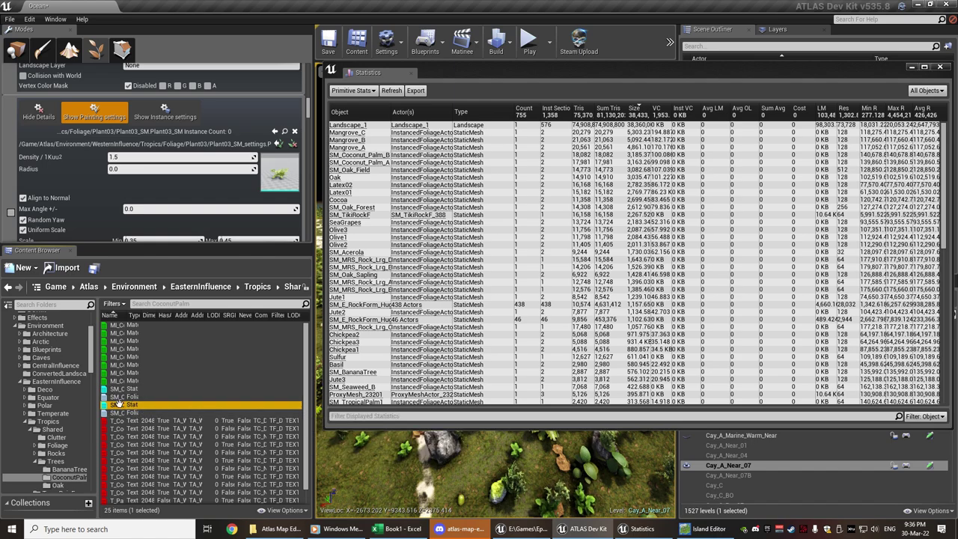
{"action": "left_click_drag", "start_coordinate": [126, 314], "coordinate": [193, 315]}
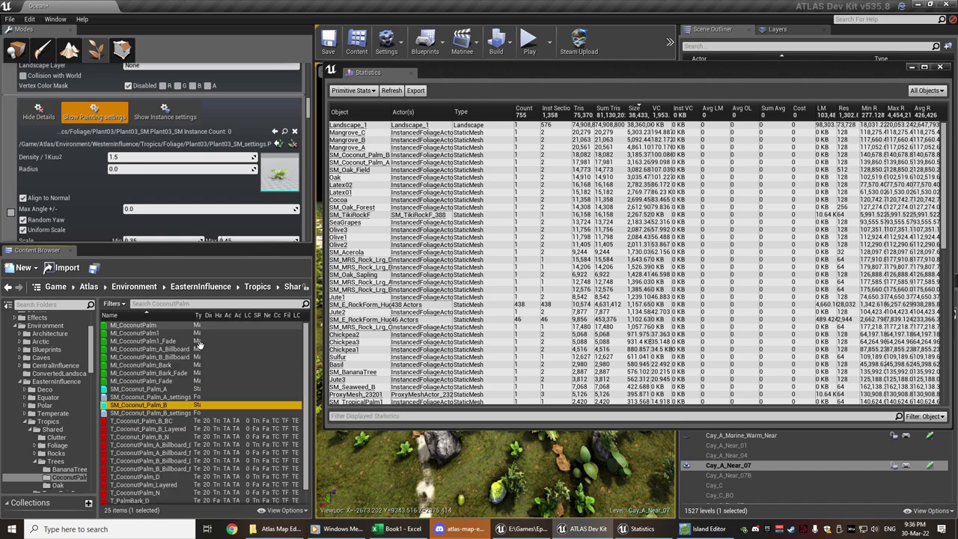
{"action": "double_click", "coordinate": [147, 405]}
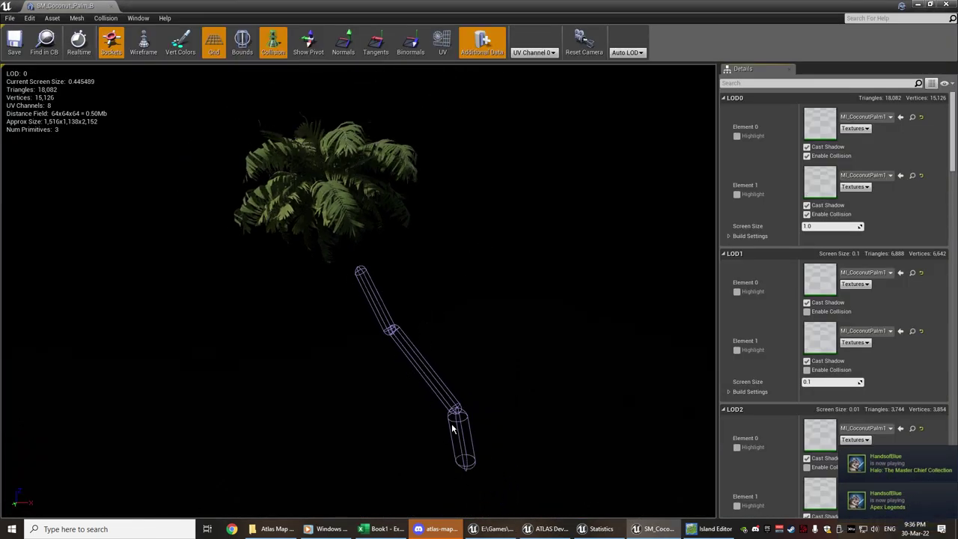
{"action": "scroll", "coordinate": [397, 300], "scroll_direction": "down", "scroll_amount": 4}
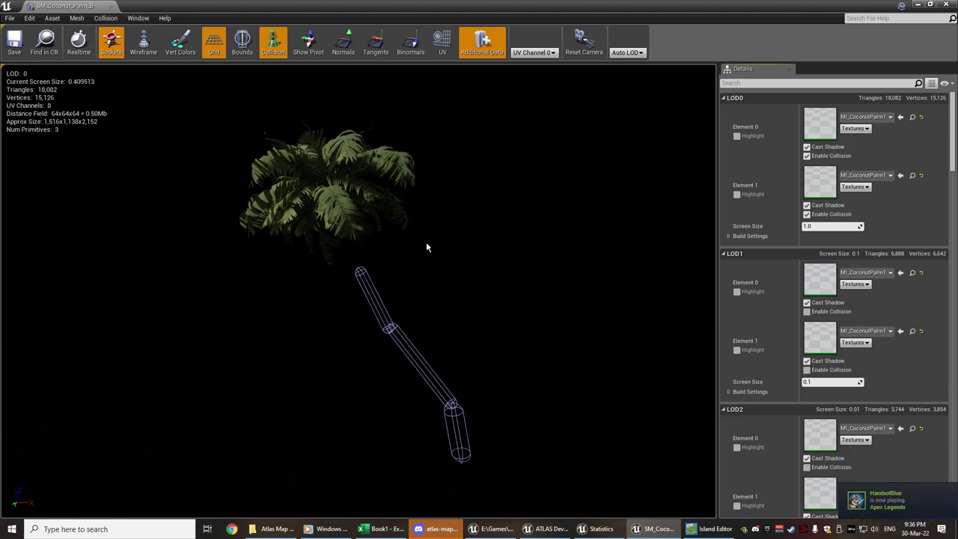
{"action": "scroll", "coordinate": [417, 252], "scroll_direction": "down", "scroll_amount": 2}
{"action": "scroll", "coordinate": [371, 253], "scroll_direction": "up", "scroll_amount": 3}
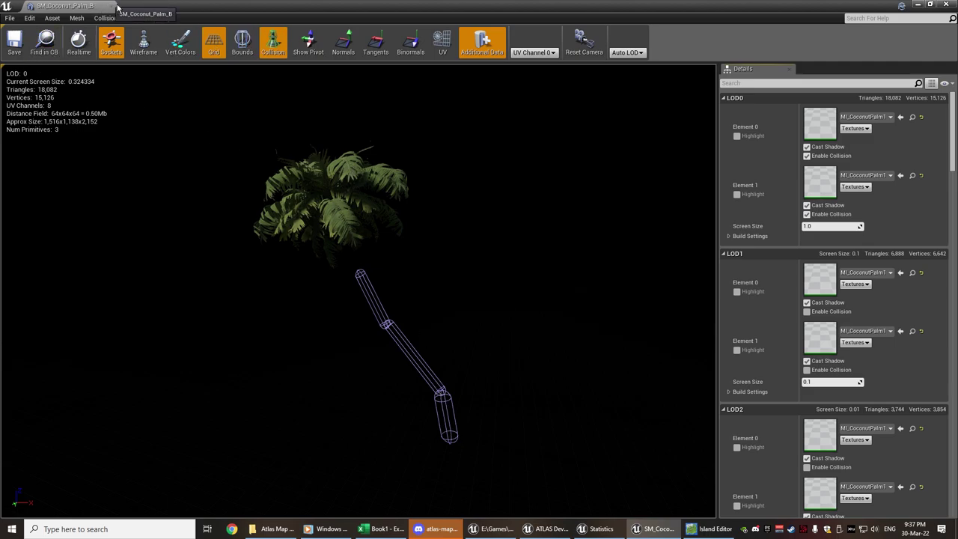
{"action": "left_click", "coordinate": [116, 6]}
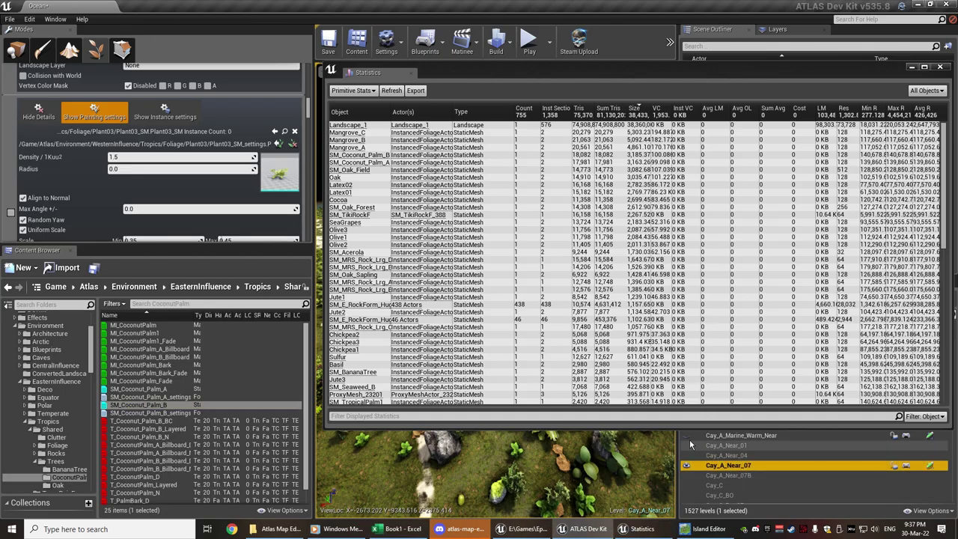
Minimize Statistics, fly down to the palms, and recheck SM_Coconut_Palm_B's collision
{"action": "left_click", "coordinate": [913, 67]}
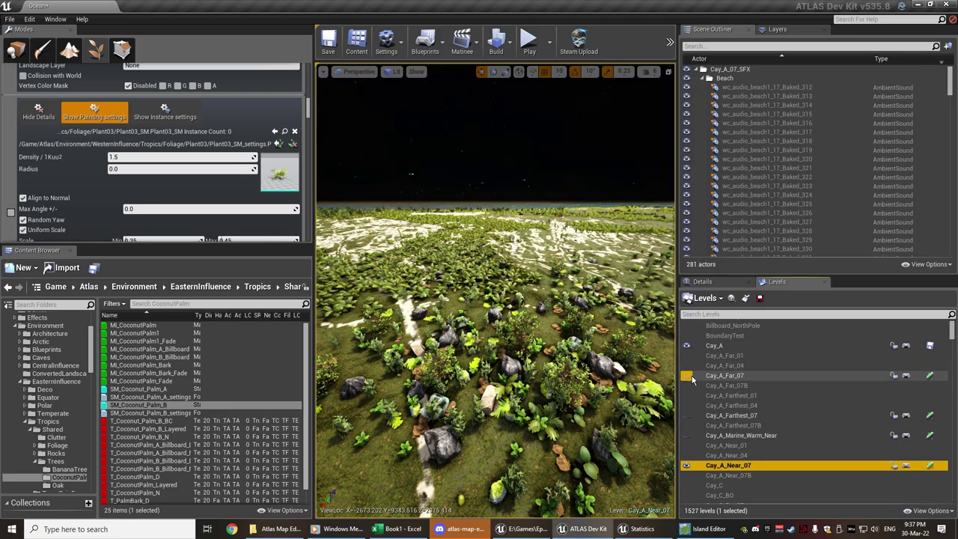
{"action": "right_click_drag", "start_coordinate": [512, 301], "coordinate": [431, 263]}
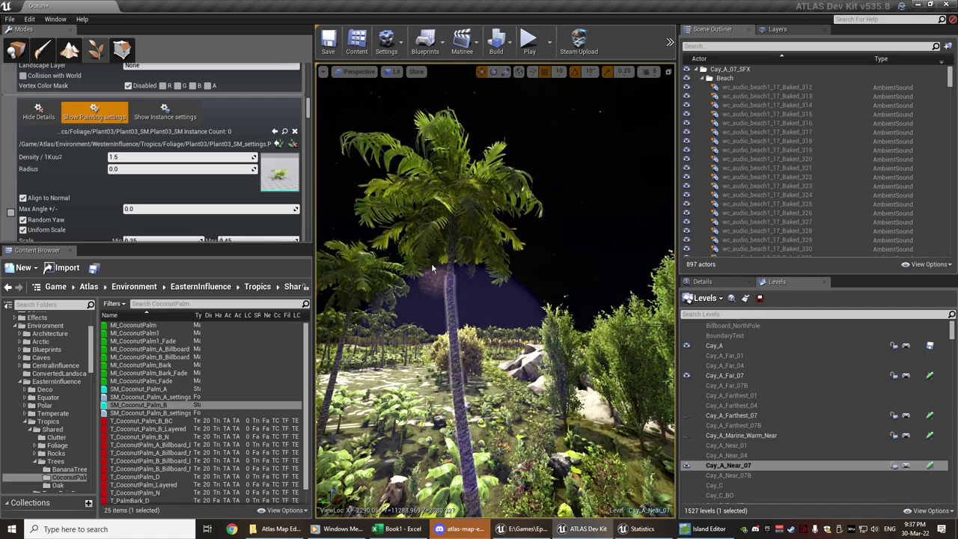
{"action": "left_click", "coordinate": [141, 406]}
{"action": "double_click", "coordinate": [142, 406]}
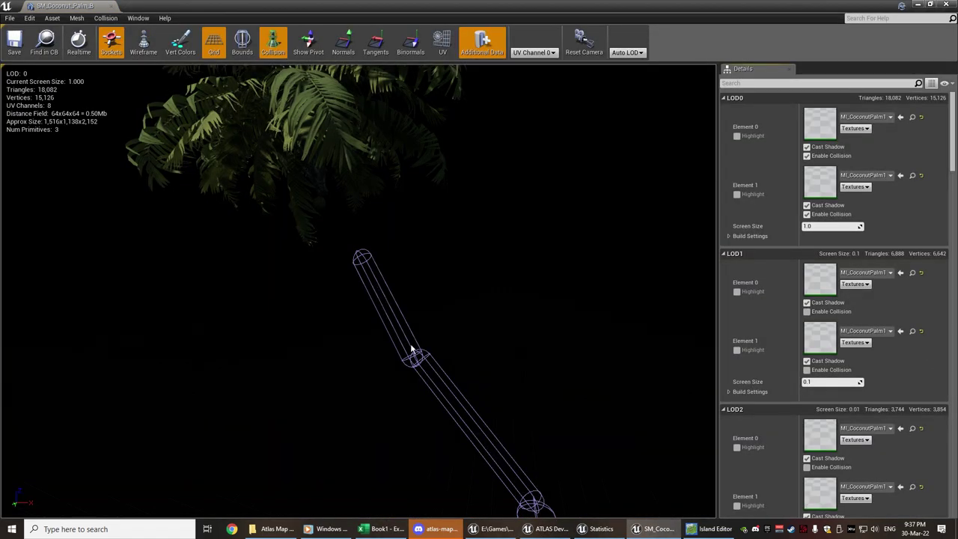
{"action": "mouse_move", "coordinate": [411, 350]}
{"action": "right_mouse_down"}
{"action": "mouse_move", "coordinate": [411, 329]}
{"action": "mouse_move", "coordinate": [419, 367]}
{"action": "mouse_move", "coordinate": [412, 348]}
{"action": "mouse_move", "coordinate": [417, 357]}
{"action": "right_mouse_up"}
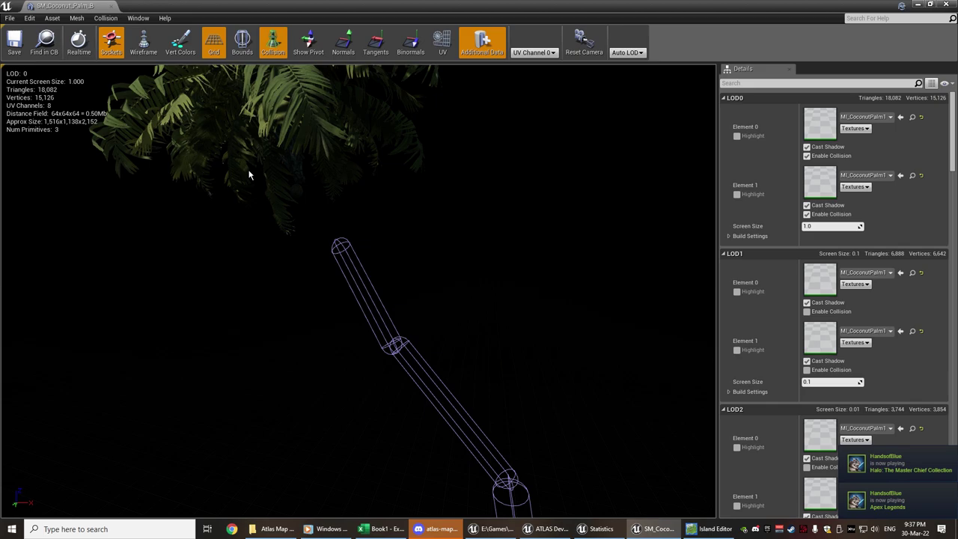
{"action": "left_click", "coordinate": [111, 6]}
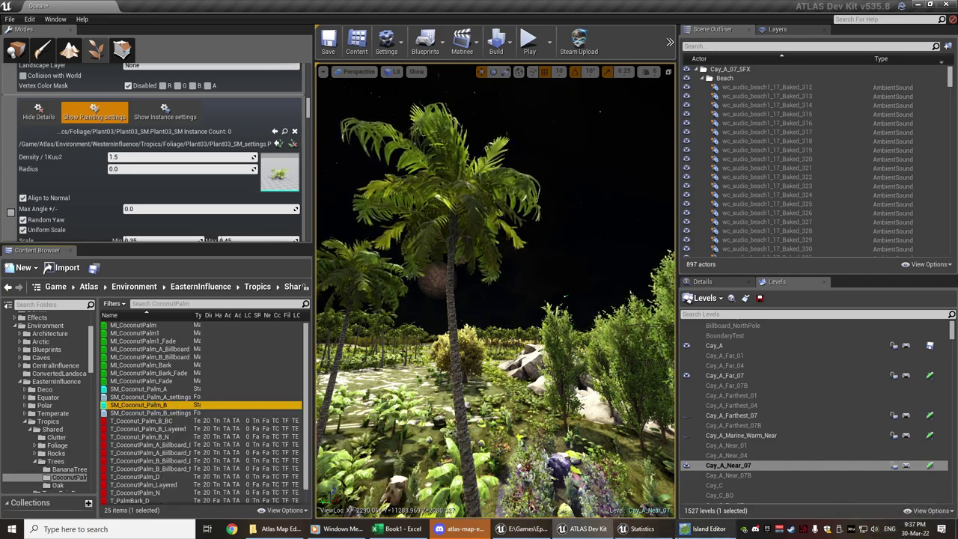
Close Cay_A_EE settings, review the 05_Tundra foliage overrides without changes, and return to the Dev Kit
{"action": "key", "text": "alt+Tab"}
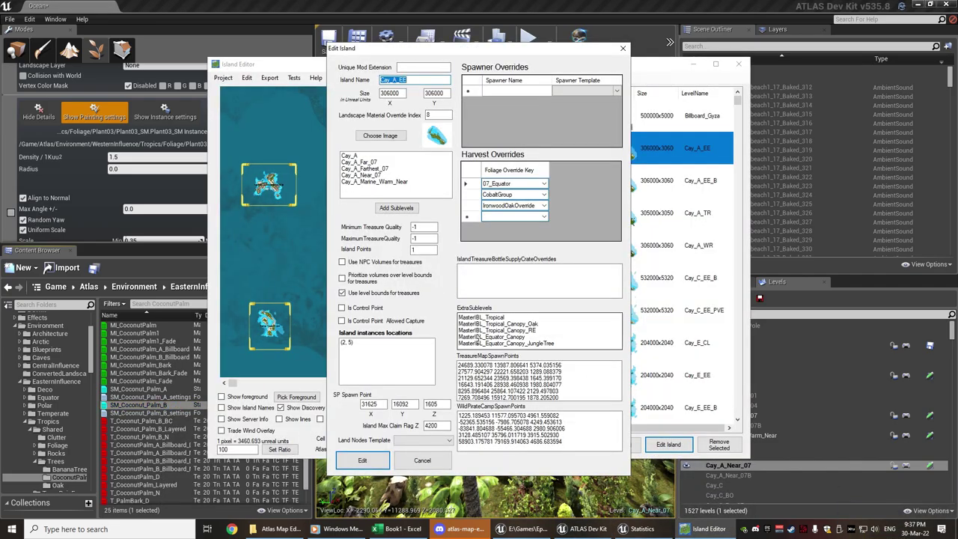
{"action": "left_click", "coordinate": [623, 49]}
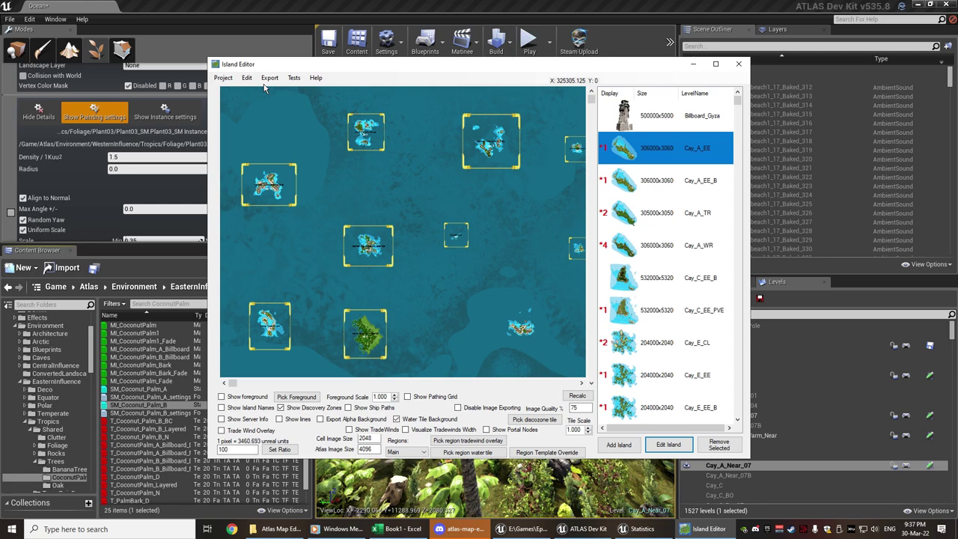
{"action": "left_click", "coordinate": [247, 78]}
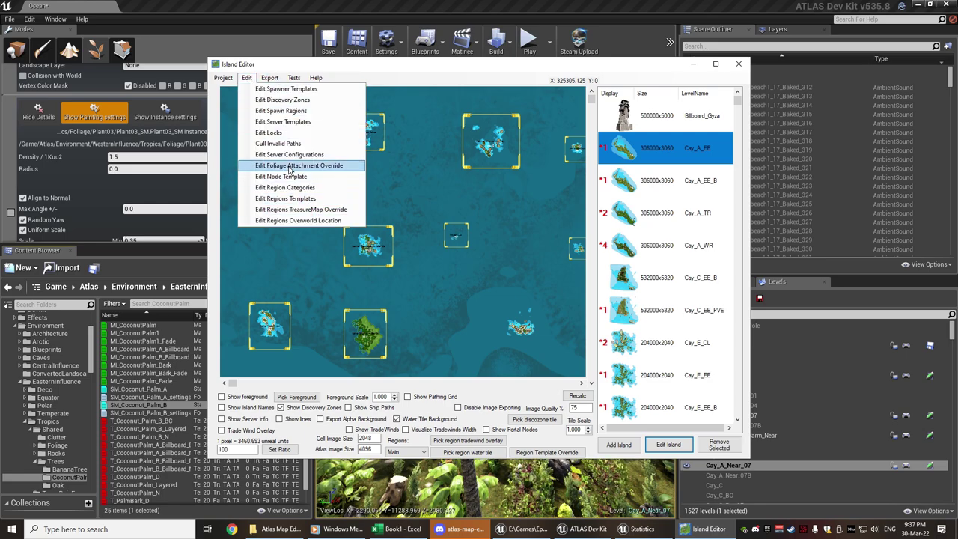
{"action": "left_click", "coordinate": [291, 172]}
{"action": "left_click", "coordinate": [403, 211]}
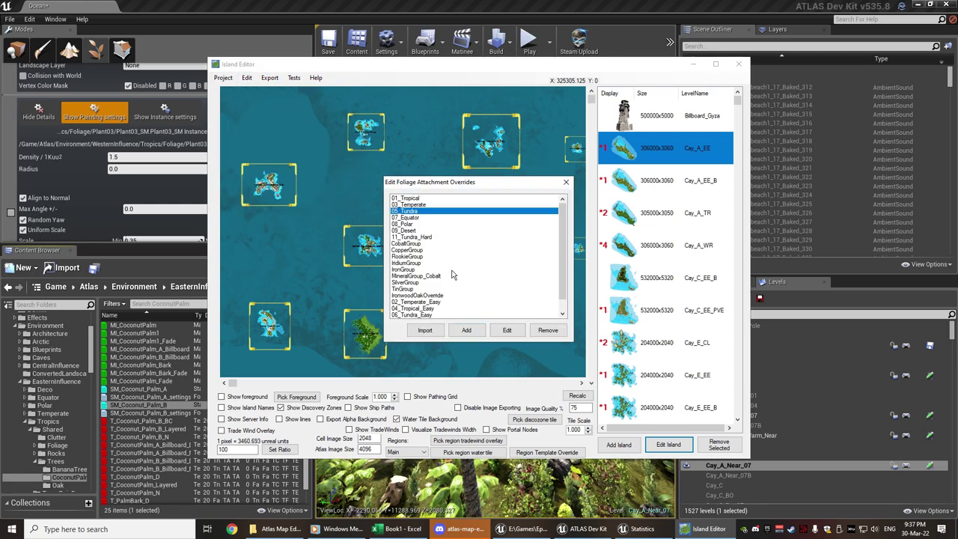
{"action": "left_click", "coordinate": [508, 330]}
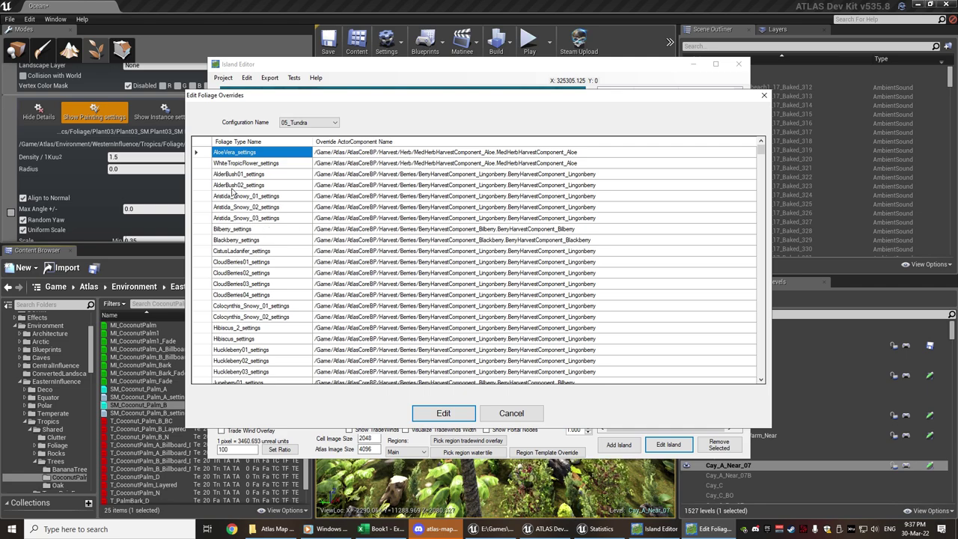
{"action": "left_click", "coordinate": [495, 412]}
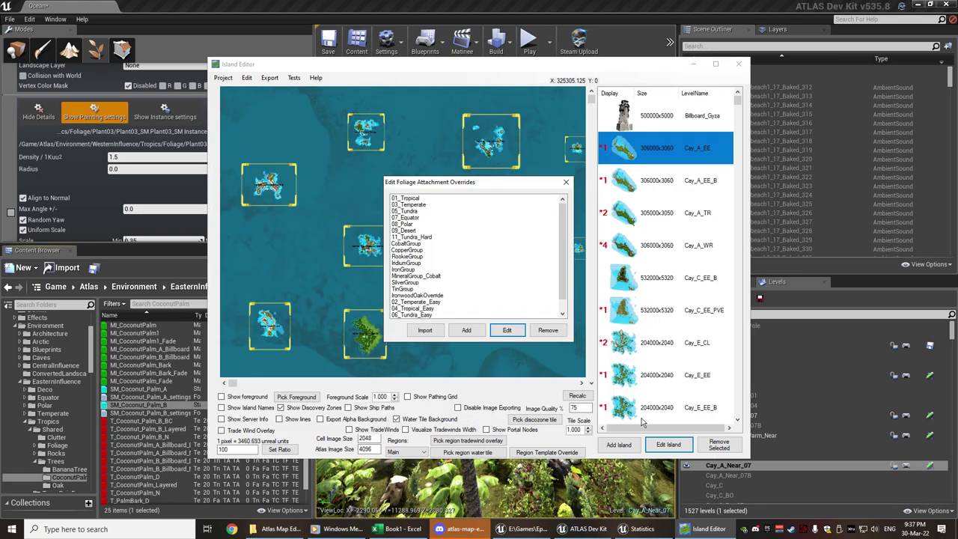
{"action": "left_click", "coordinate": [566, 183]}
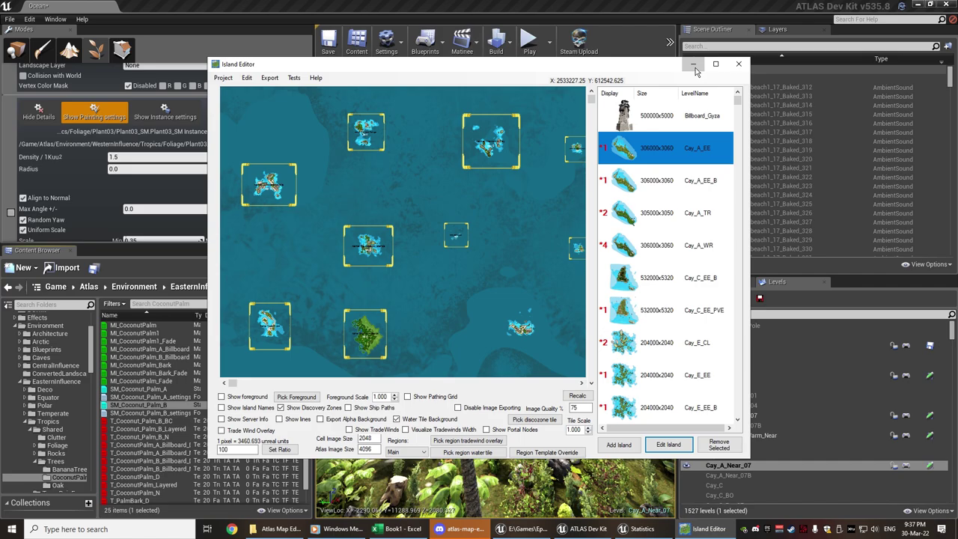
{"action": "left_click", "coordinate": [809, 69]}
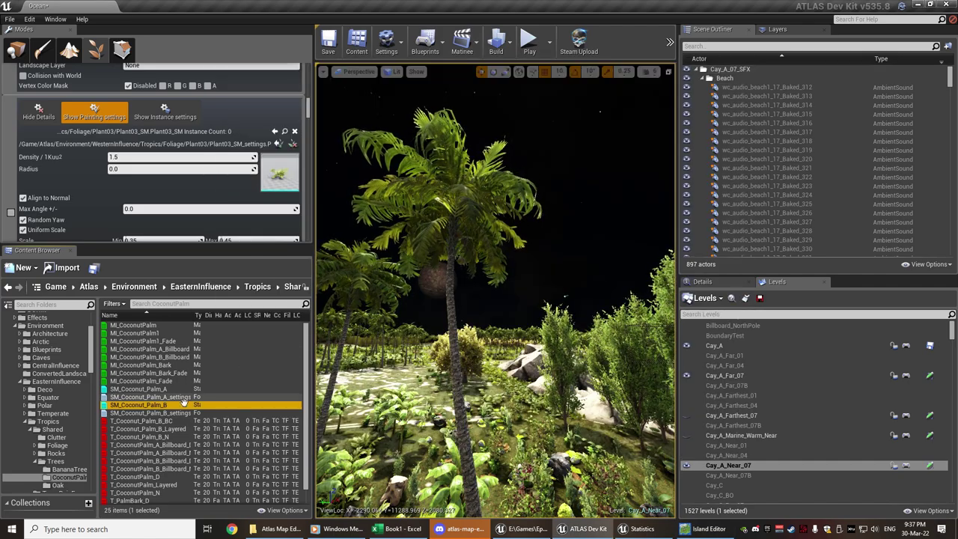
Open SM_Coconut_Palm_B_settings and check its Attached Component Class, WoodHarvestComponent_Oak
{"action": "left_click", "coordinate": [142, 405]}
{"action": "left_click", "coordinate": [146, 414]}
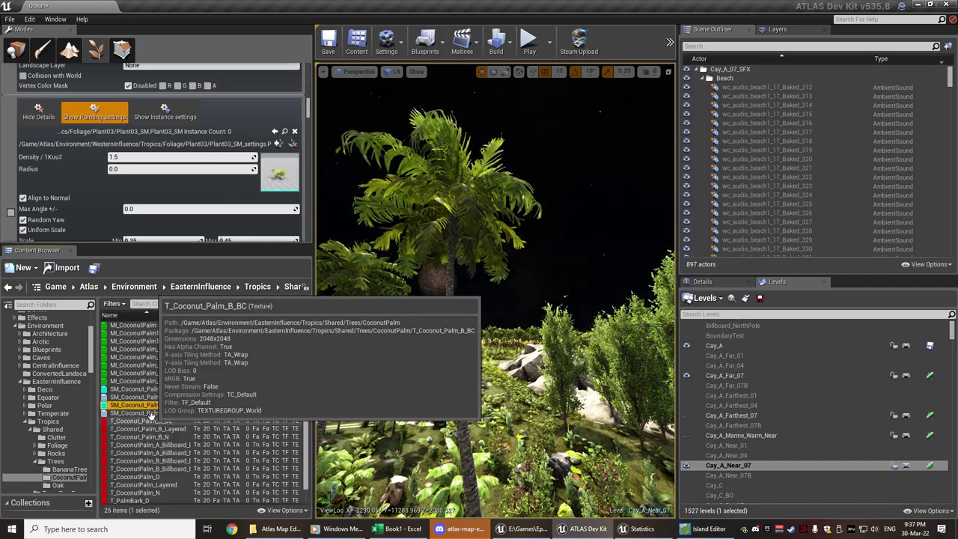
{"action": "double_click", "coordinate": [146, 415]}
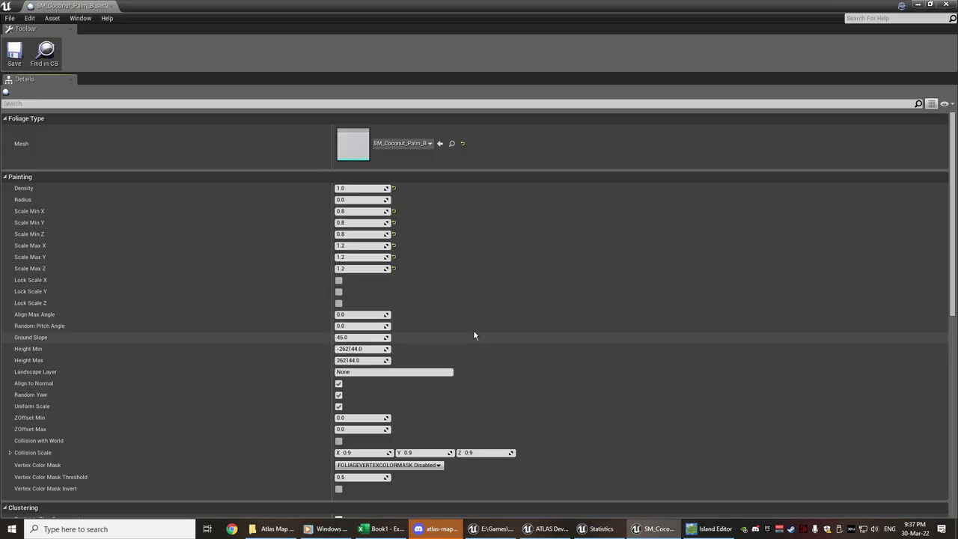
{"action": "scroll", "coordinate": [473, 322], "scroll_direction": "down", "scroll_amount": 8}
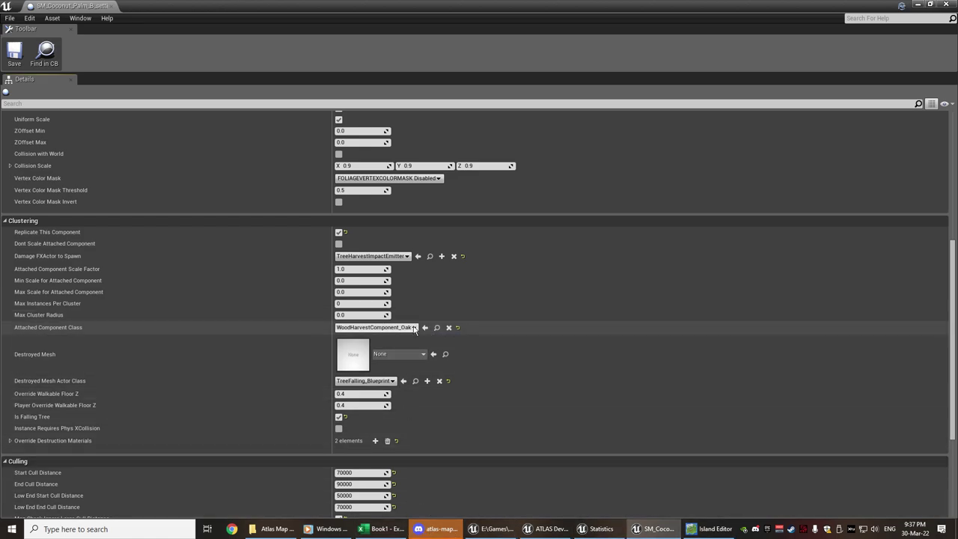
Briefly bring up the Excel resource matrix, resize it, then minimize it
{"action": "left_click", "coordinate": [381, 529]}
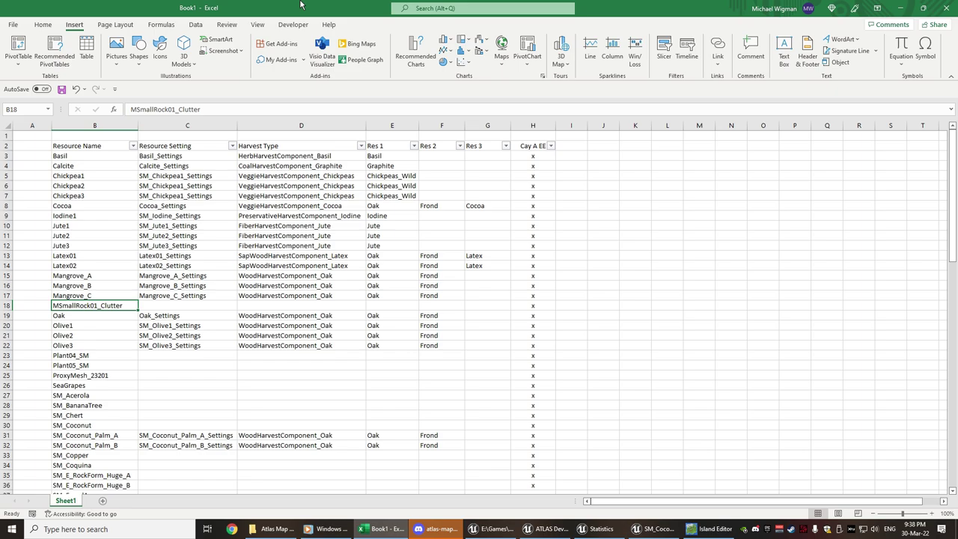
{"action": "left_click_drag", "start_coordinate": [300, 4], "coordinate": [451, 112]}
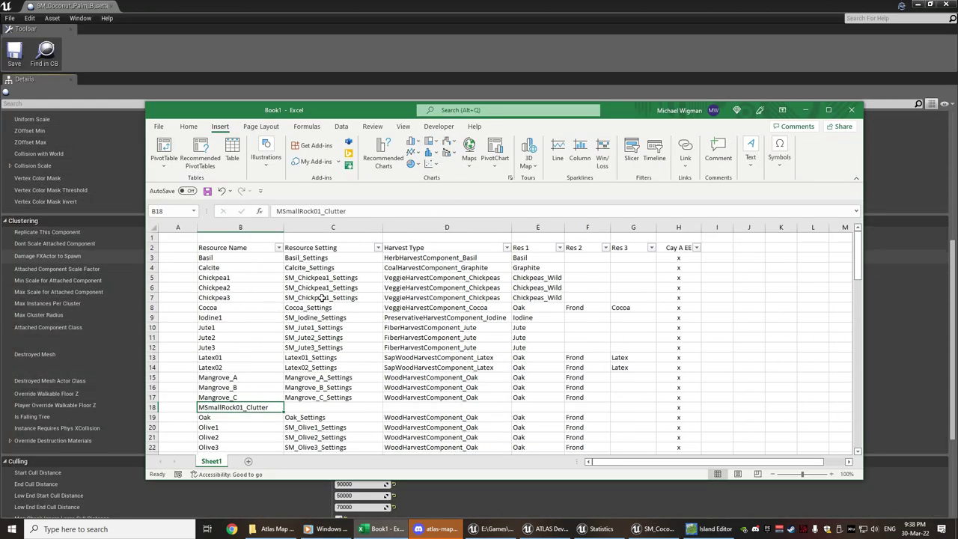
{"action": "left_click", "coordinate": [806, 110]}
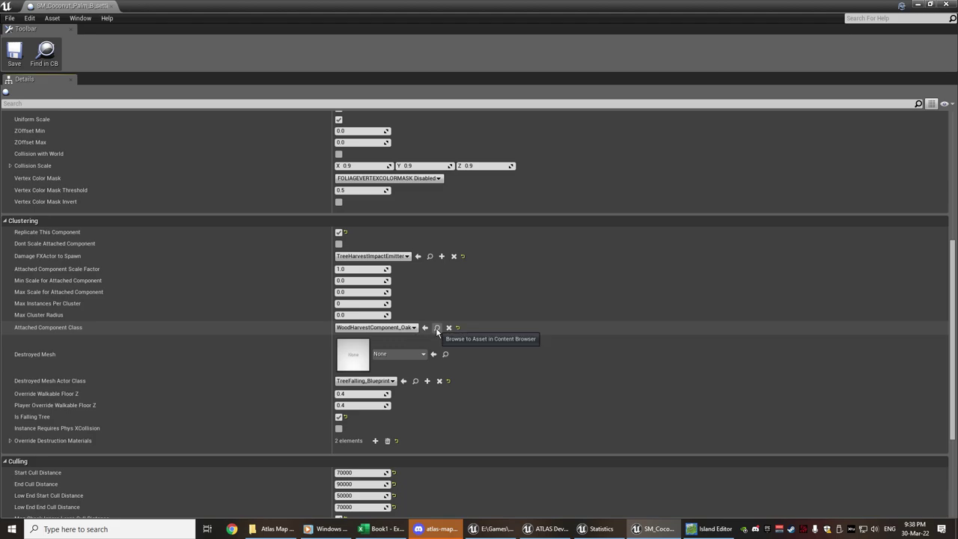
Check the Bilberry_settings path in the 07_Equator overrides, cancel, and return to the Dev Kit
{"action": "left_click", "coordinate": [711, 529]}
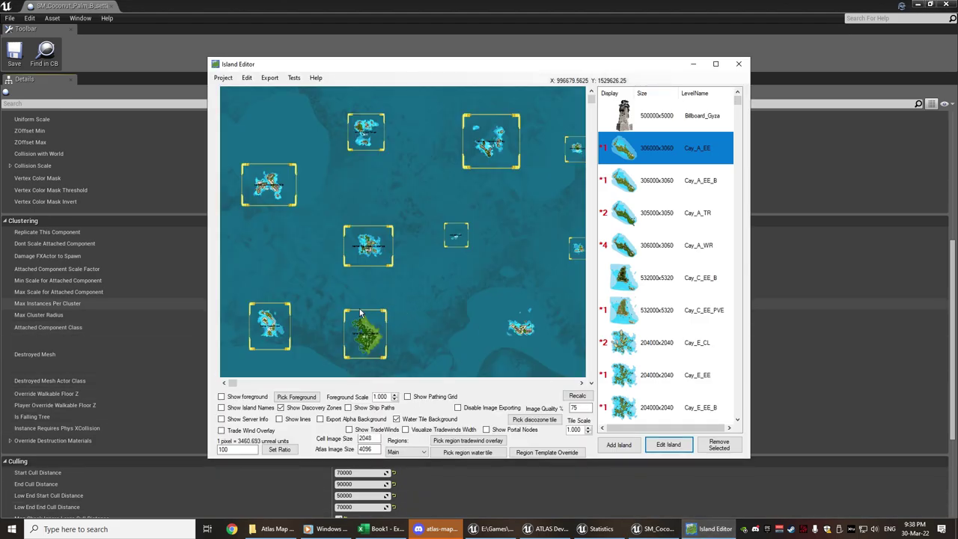
{"action": "left_click", "coordinate": [249, 81]}
{"action": "left_click", "coordinate": [281, 168]}
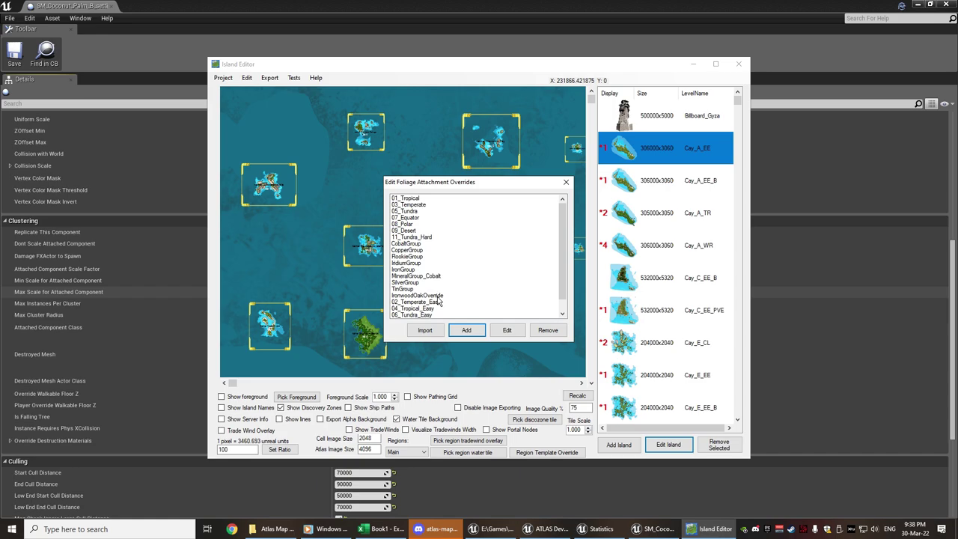
{"action": "double_click", "coordinate": [408, 217]}
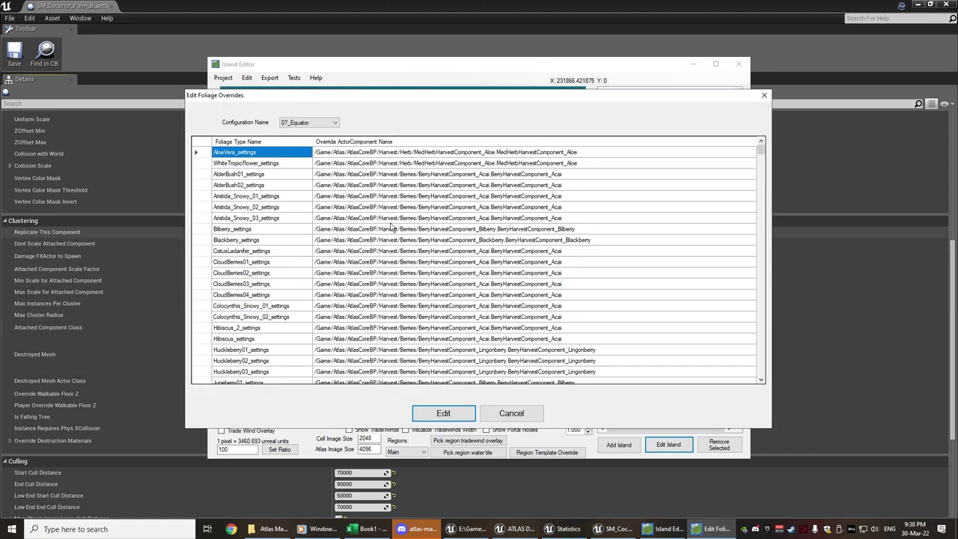
{"action": "left_click", "coordinate": [520, 232]}
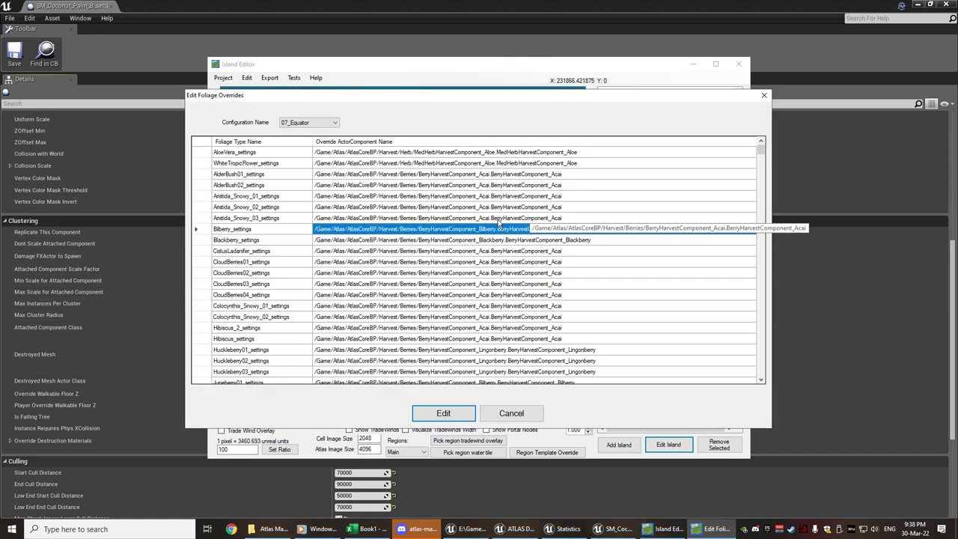
{"action": "left_click", "coordinate": [764, 95]}
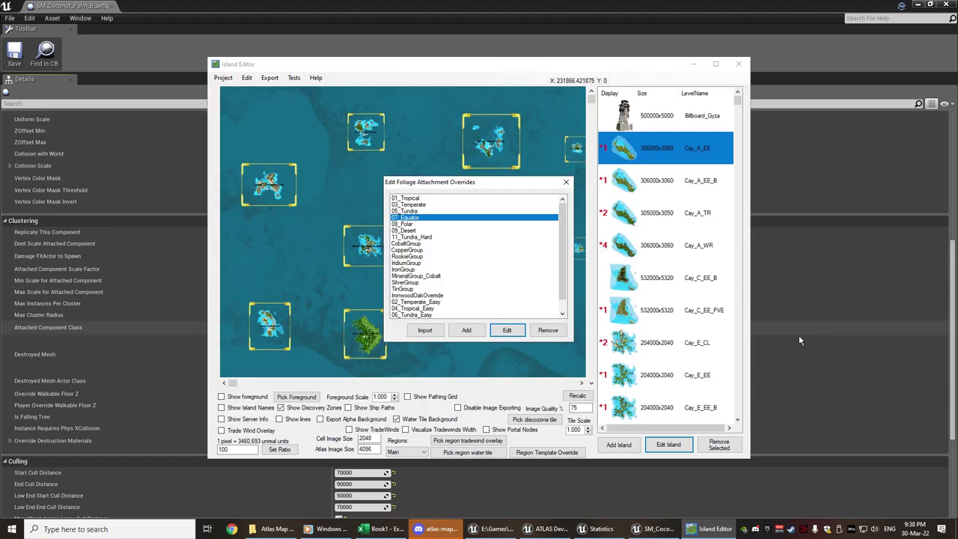
{"action": "left_click", "coordinate": [566, 182]}
{"action": "left_click", "coordinate": [445, 484]}
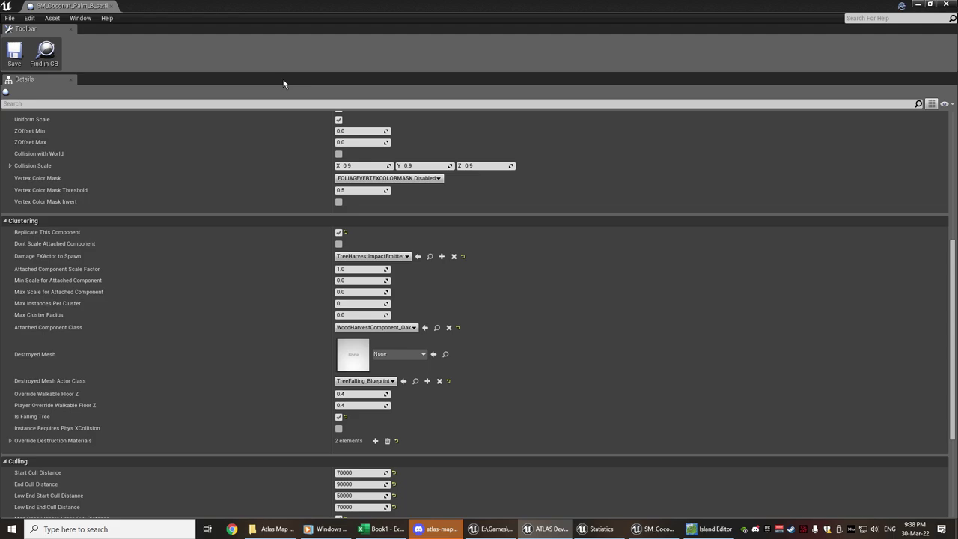
{"action": "key", "text": "alt+Tab"}
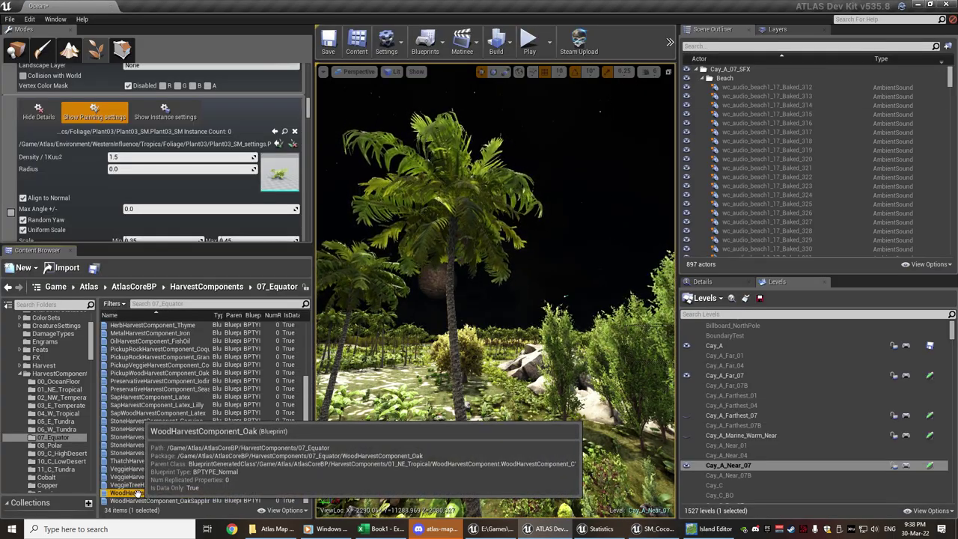
Inspect WoodHarvestComponent_Oak's two harvest entries (Wood_Oak, Thatch_Frond), then close both asset editor tabs
{"action": "double_click", "coordinate": [137, 493]}
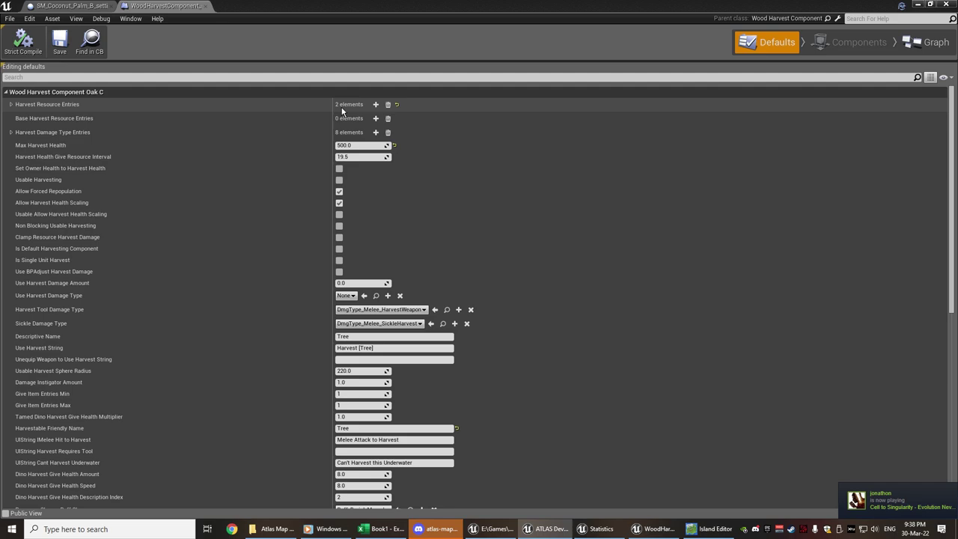
{"action": "left_click", "coordinate": [10, 104]}
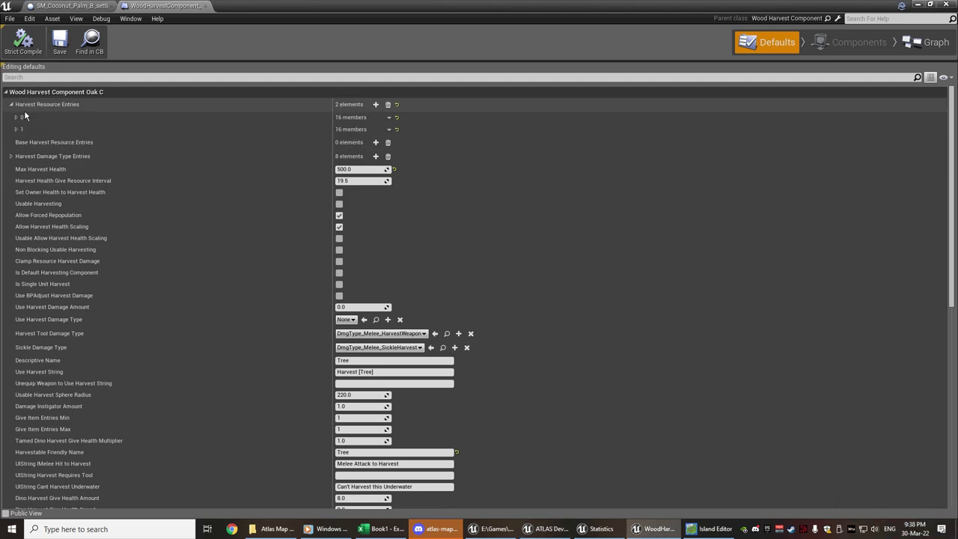
{"action": "left_click", "coordinate": [16, 117]}
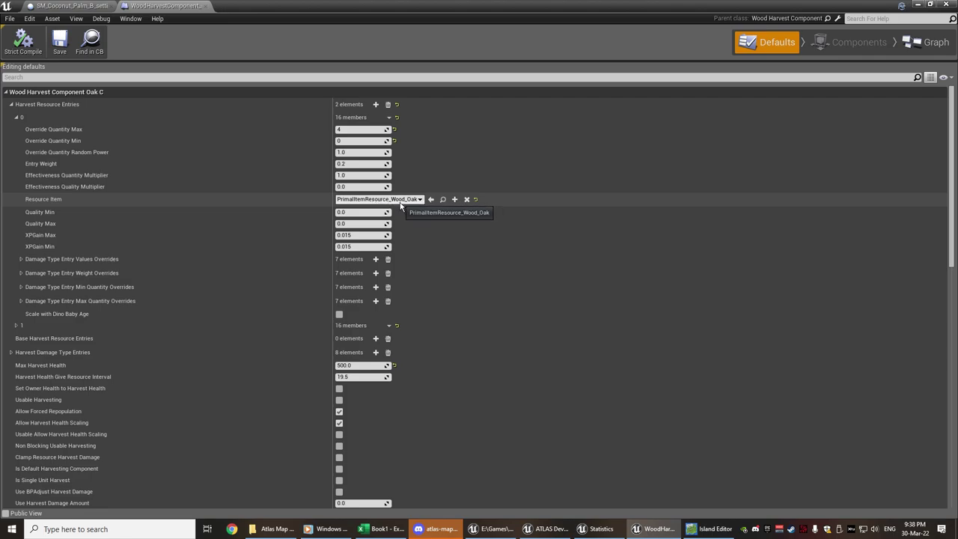
{"action": "left_click", "coordinate": [16, 325]}
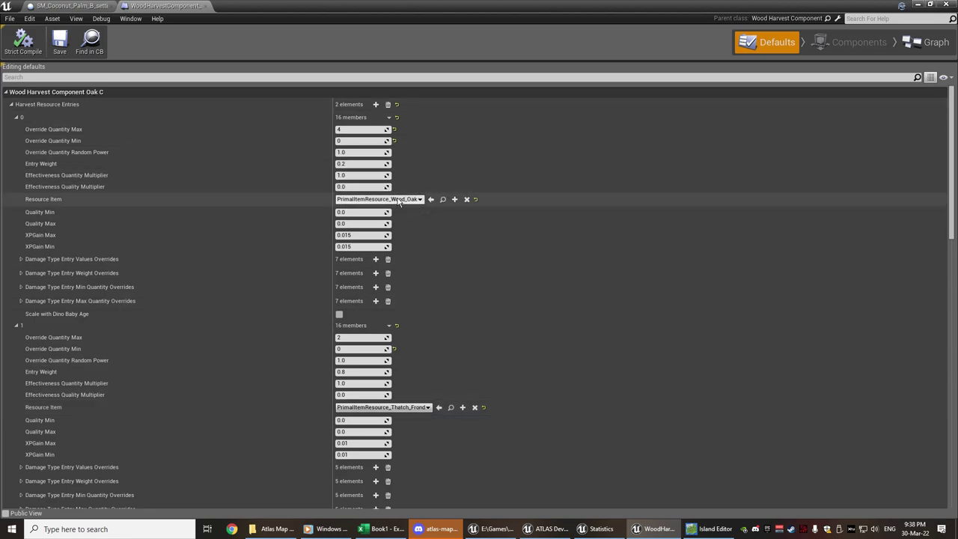
{"action": "left_click", "coordinate": [16, 117]}
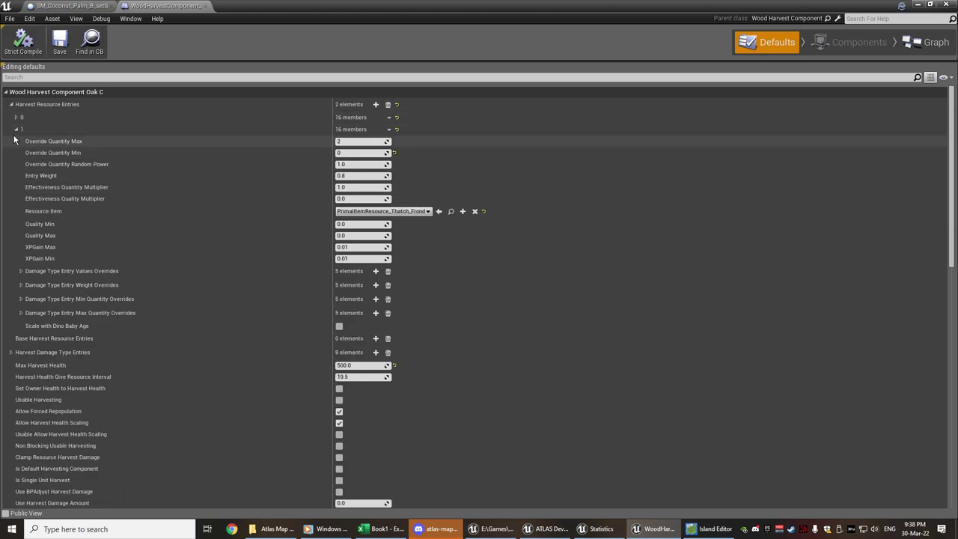
{"action": "left_click", "coordinate": [17, 129]}
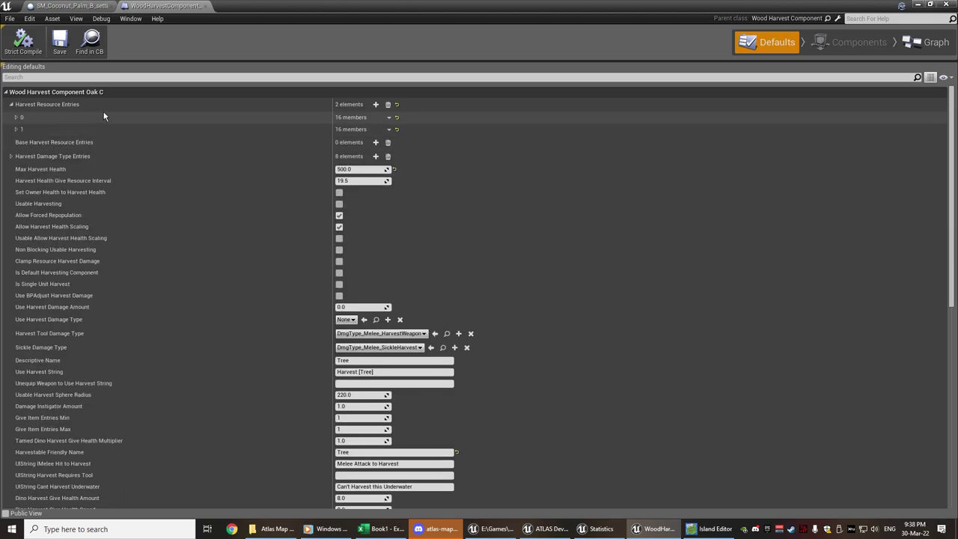
{"action": "left_click", "coordinate": [199, 5]}
{"action": "left_click", "coordinate": [115, 5]}
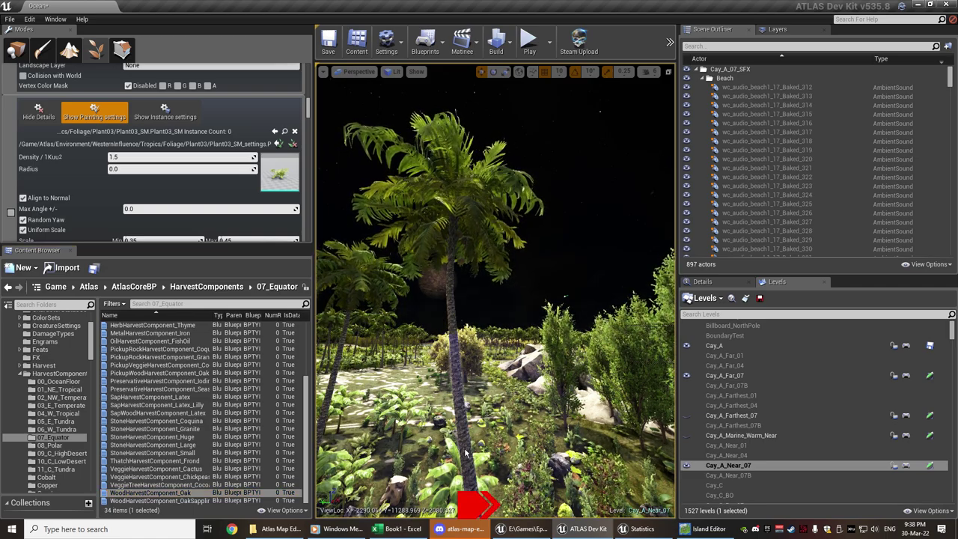
Scan the object Statistics table, then review Cay_A_EE's Harvest Overrides in Island Editor and close them
{"action": "left_click", "coordinate": [642, 528]}
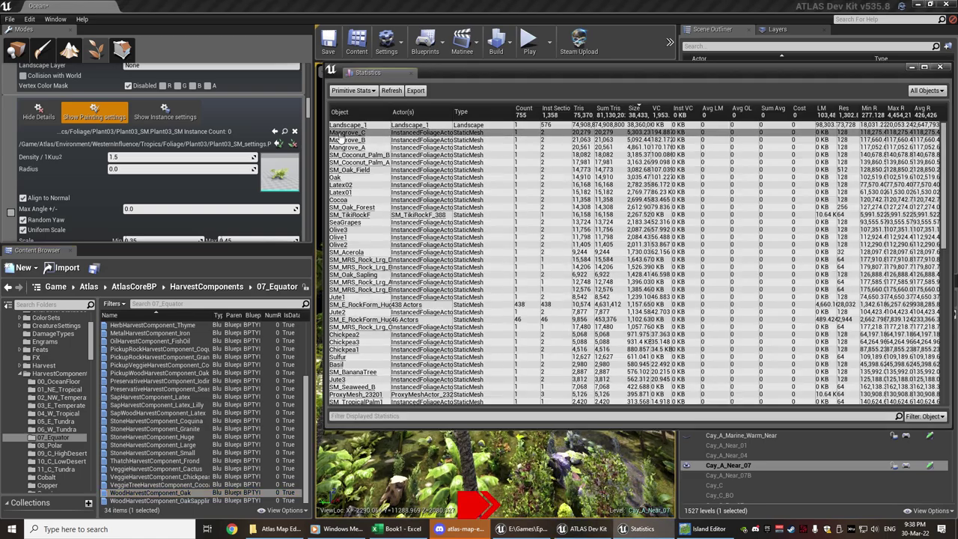
{"action": "scroll", "coordinate": [348, 299], "scroll_direction": "down", "scroll_amount": 15}
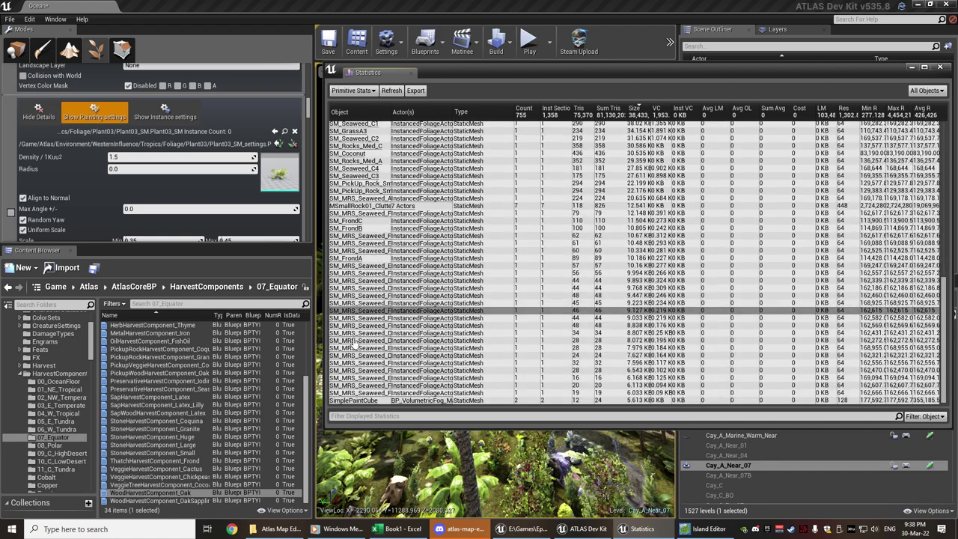
{"action": "left_click", "coordinate": [708, 529]}
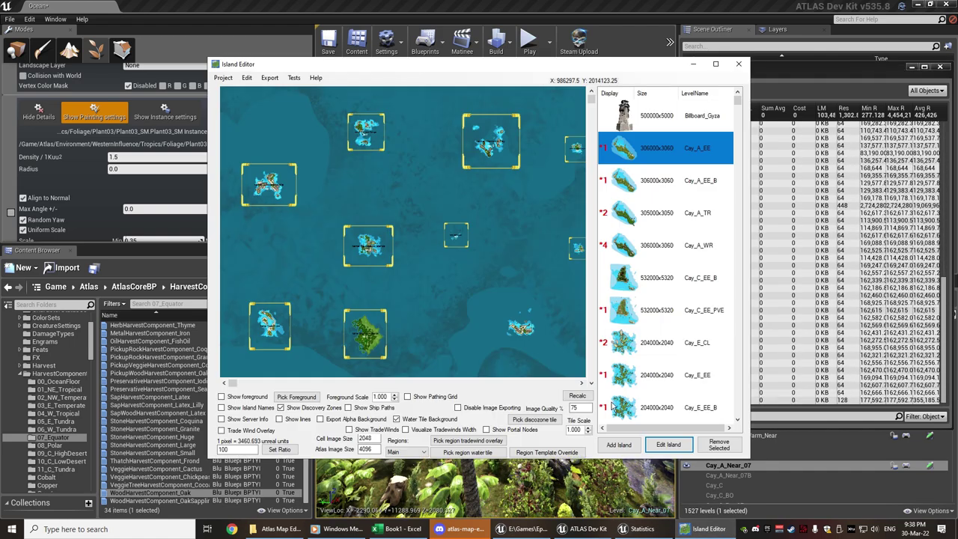
{"action": "double_click", "coordinate": [705, 154]}
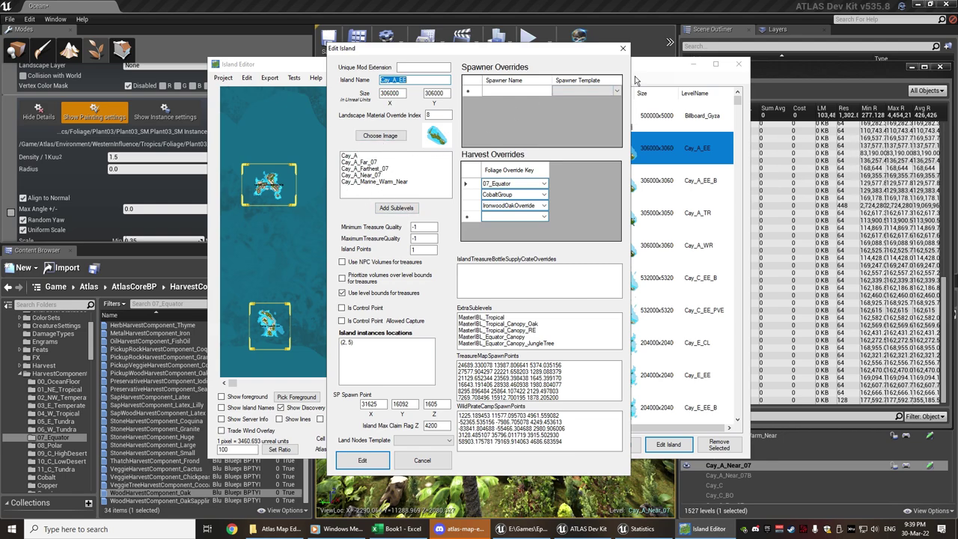
{"action": "left_click", "coordinate": [622, 49]}
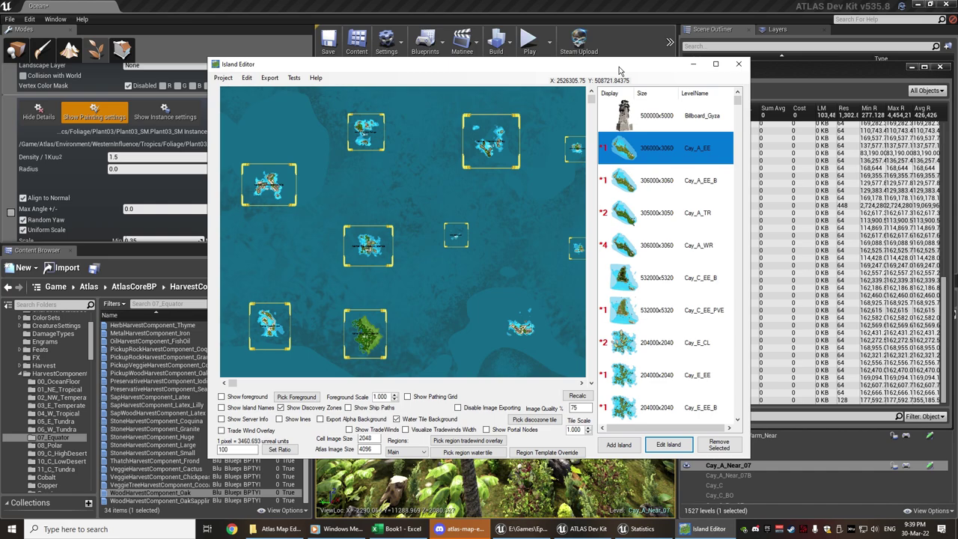
{"action": "left_click", "coordinate": [417, 533]}
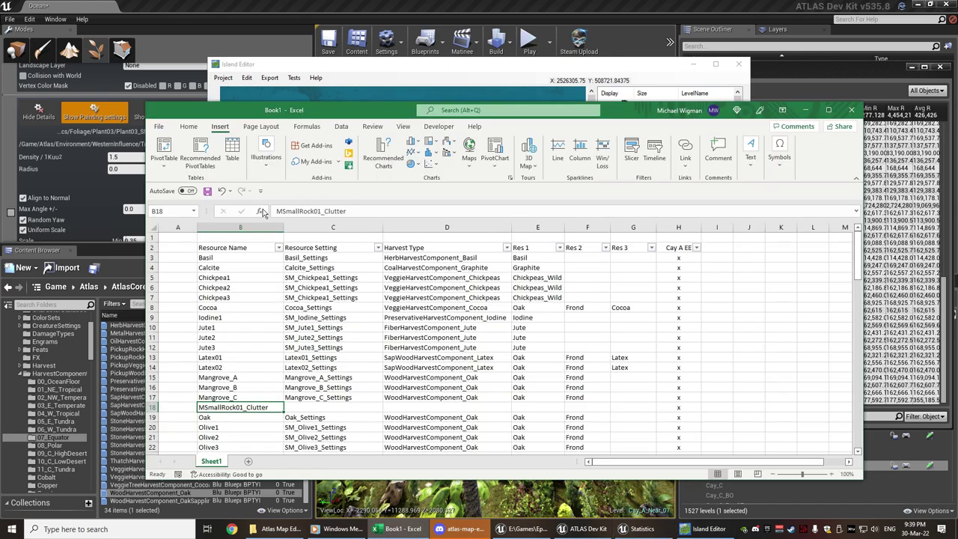
{"action": "left_click", "coordinate": [220, 258]}
{"action": "left_click_drag", "start_coordinate": [218, 260], "coordinate": [221, 358]}
{"action": "left_click_drag", "start_coordinate": [314, 257], "coordinate": [310, 359]}
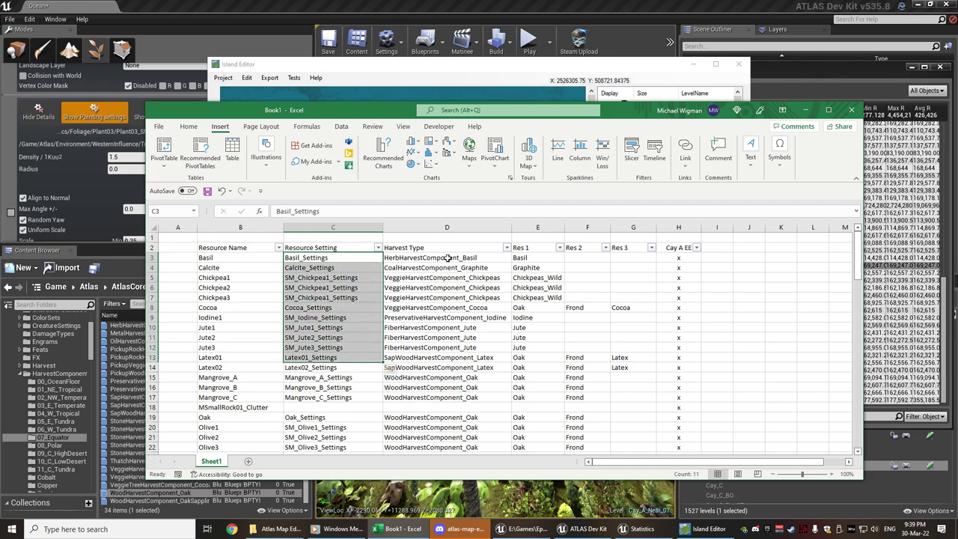
{"action": "left_click_drag", "start_coordinate": [447, 258], "coordinate": [449, 369]}
{"action": "left_click_drag", "start_coordinate": [520, 258], "coordinate": [659, 383]}
{"action": "left_click", "coordinate": [683, 257]}
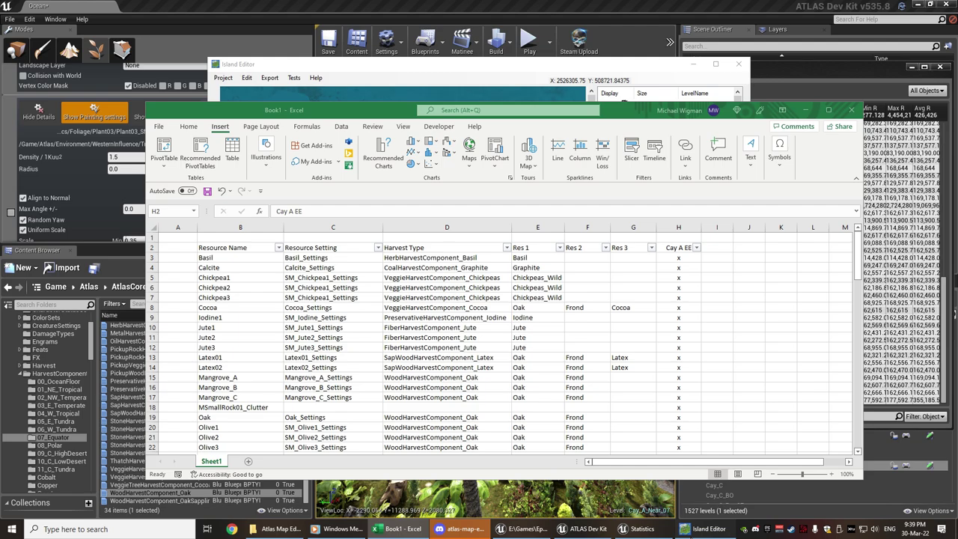
{"action": "left_click", "coordinate": [708, 529]}
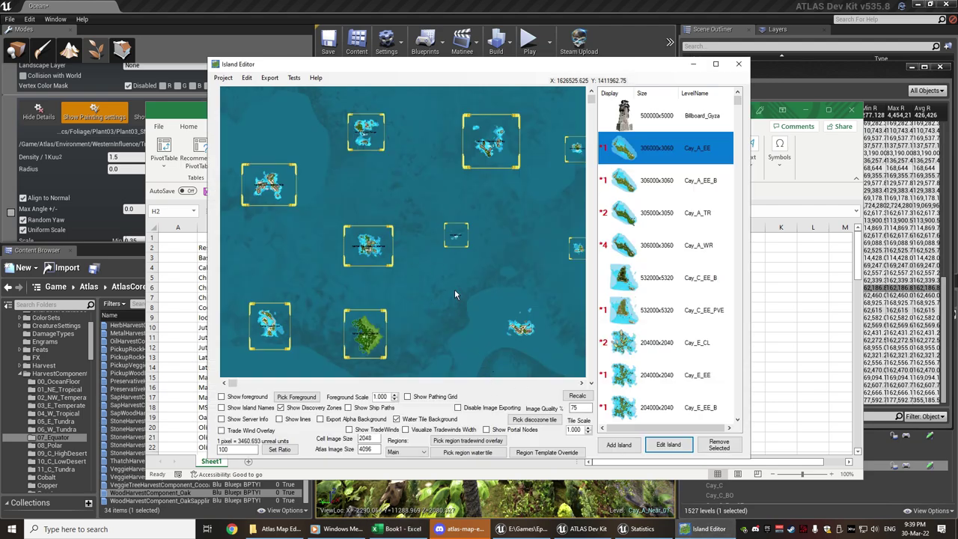
Open the Freeport configuration from Edit Foliage Attachment Overrides for editing
{"action": "left_click", "coordinate": [246, 77]}
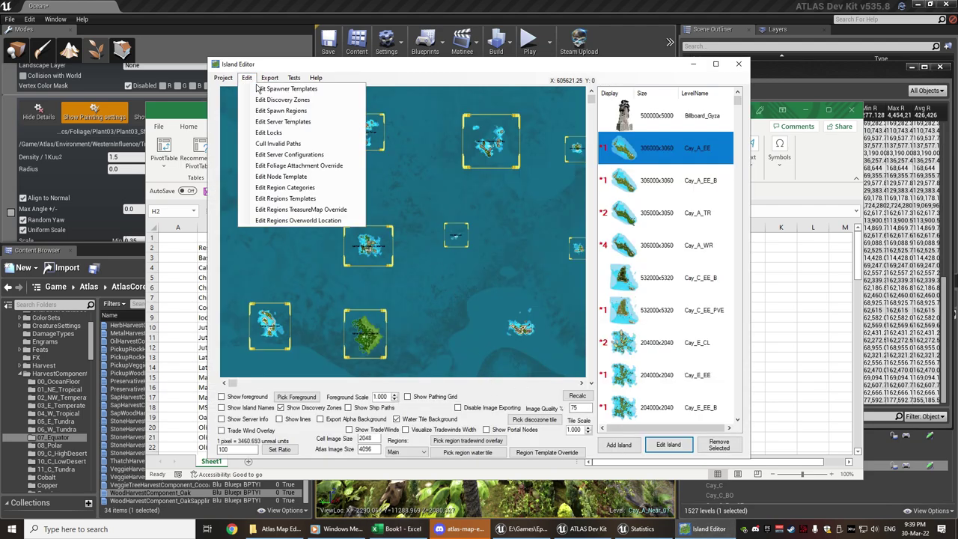
{"action": "left_click", "coordinate": [299, 168]}
{"action": "scroll", "coordinate": [446, 277], "scroll_direction": "down", "scroll_amount": 1}
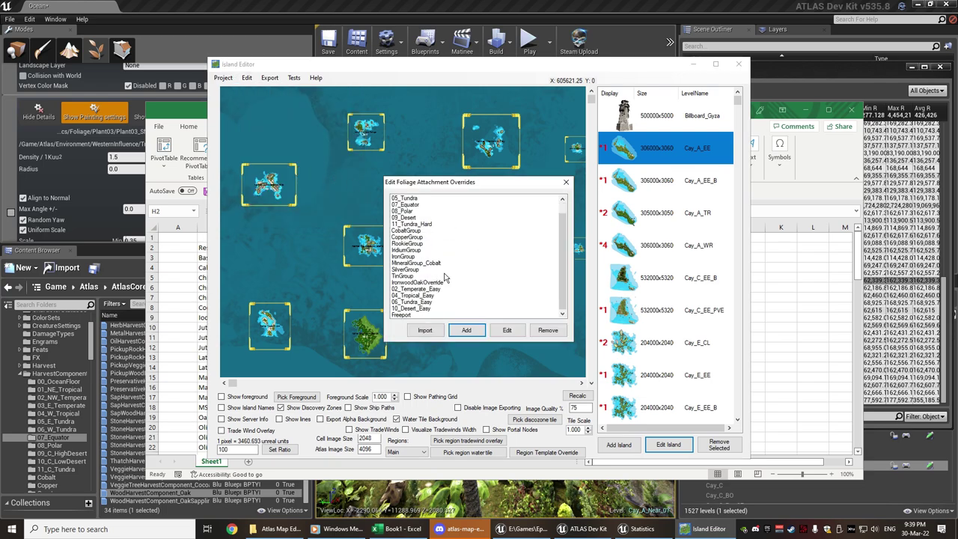
{"action": "left_click", "coordinate": [398, 315]}
{"action": "left_click", "coordinate": [506, 330]}
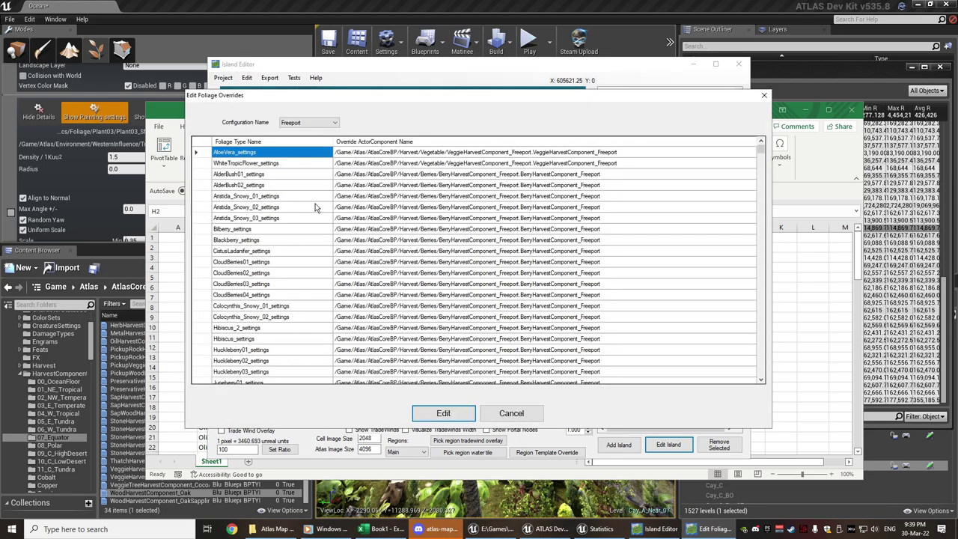